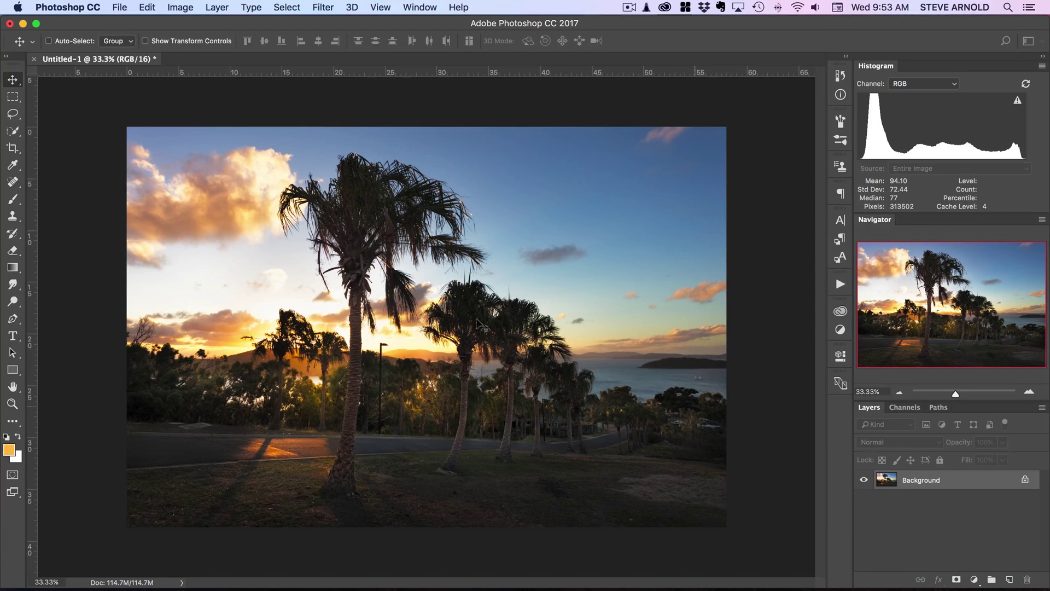
Choose the Quick Selection Tool and zoom the photo to 50% on the tall palm's trunk
left_click(11, 133)
right_click(11, 133)
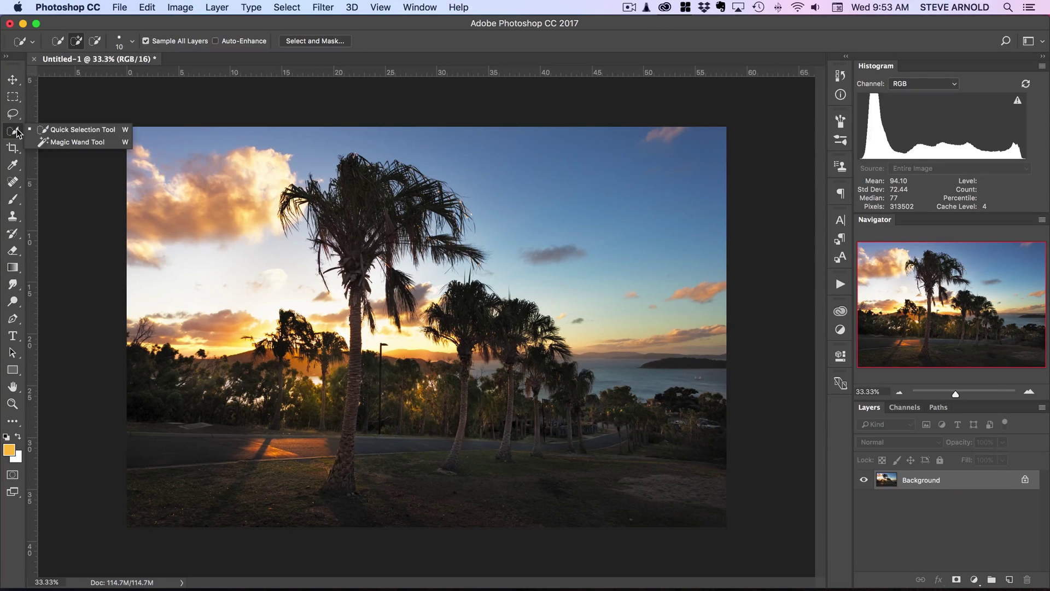
left_click(94, 131)
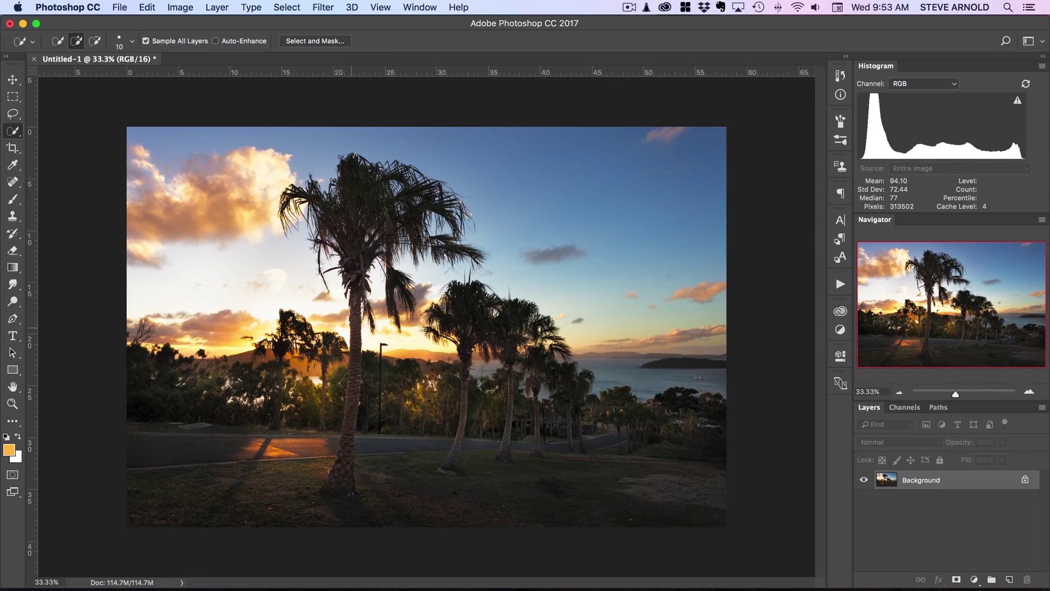
left_click(1029, 392)
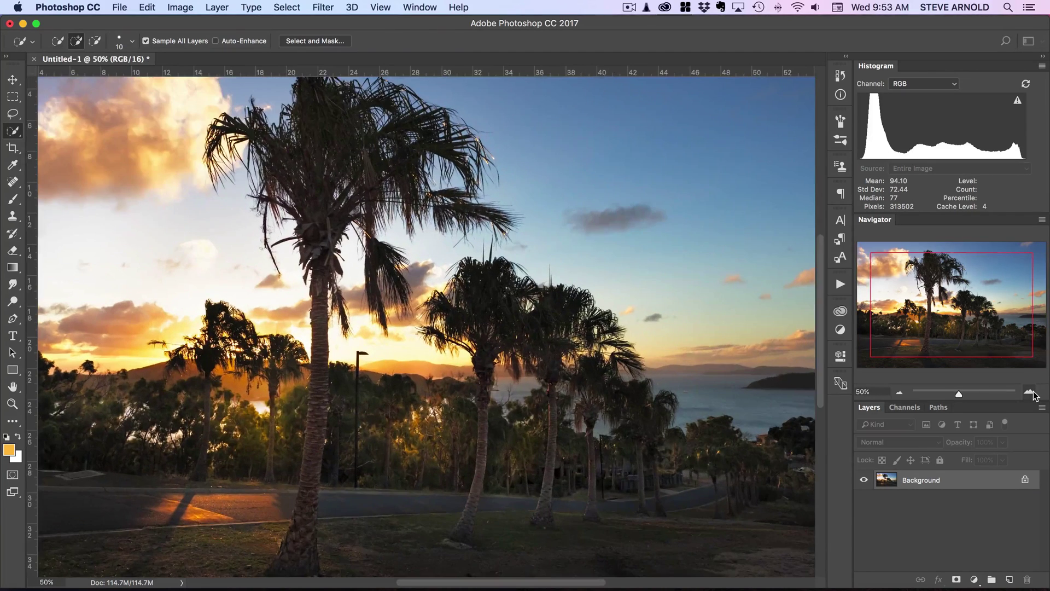
left_click_drag(930, 294, 922, 302)
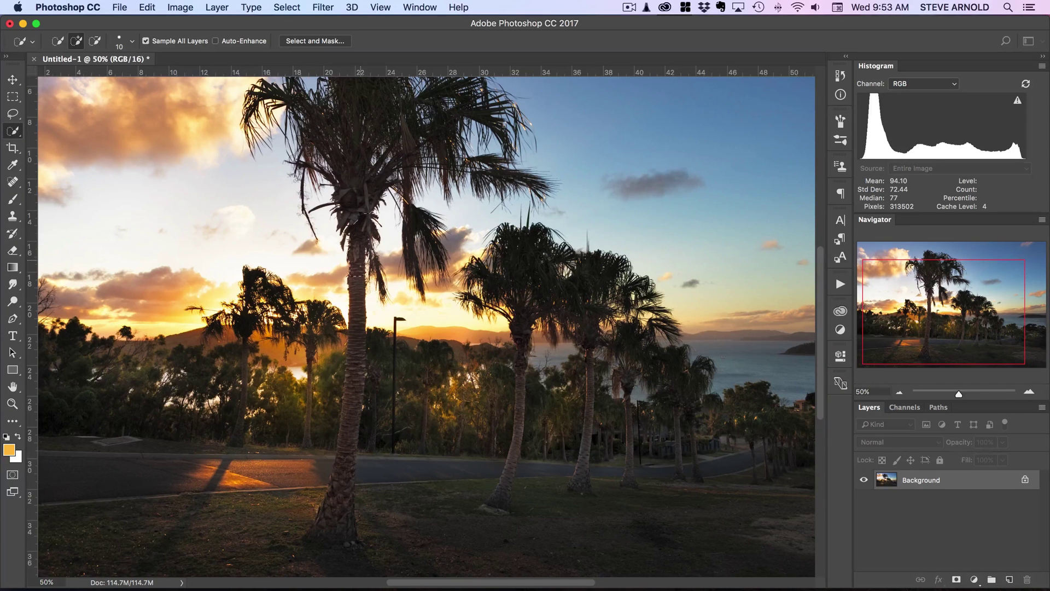
Brush a selection down the tall palm trunk and subtract the stray areas
mouse_move(358, 323)
left_mouse_down()
mouse_move(338, 531)
mouse_move(317, 525)
left_mouse_up()
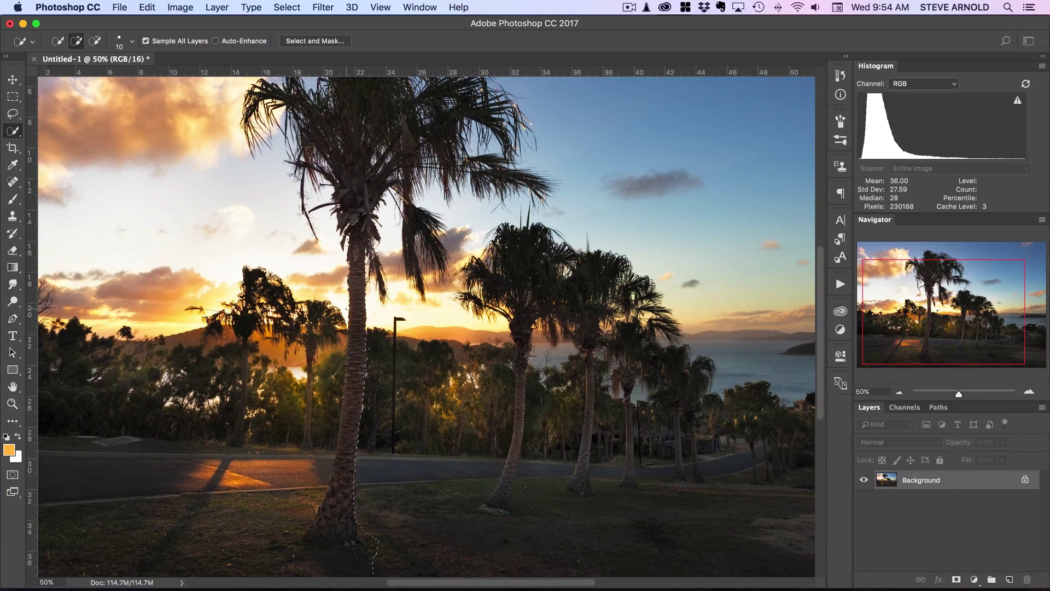
key("alt")
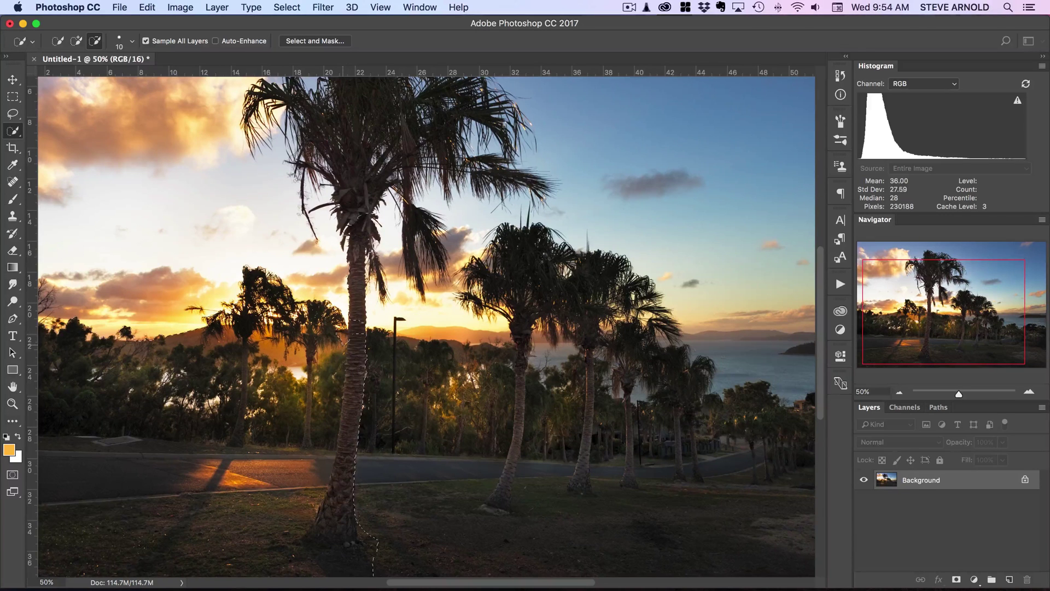
left_click_drag(343, 355, 336, 405)
key("alt")
Refine the trunk selection, adding missed edges at the base and sides and trimming the top
left_click(351, 219)
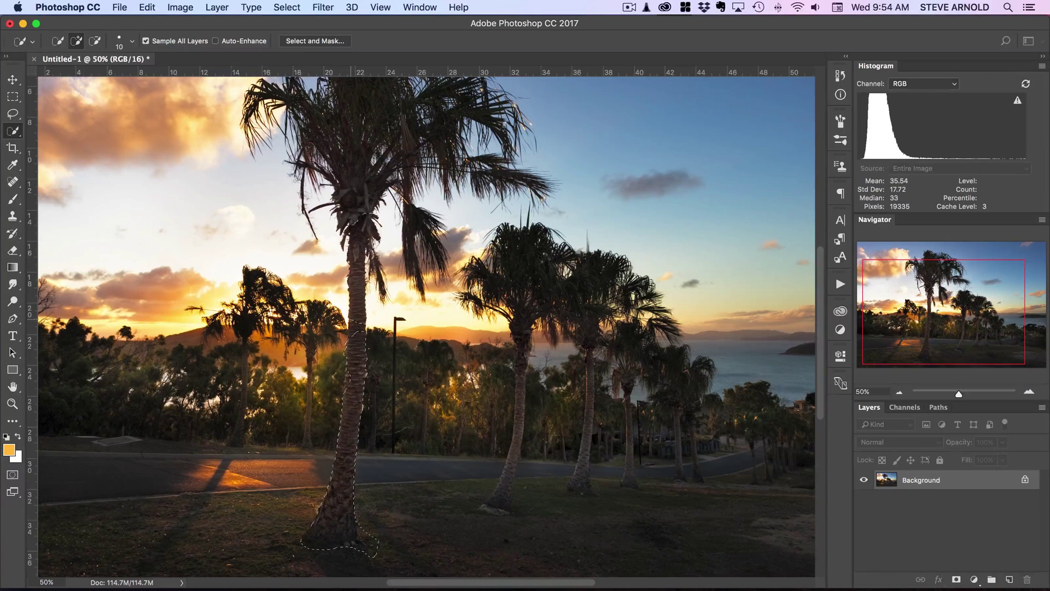
left_click(348, 248)
left_click(349, 388)
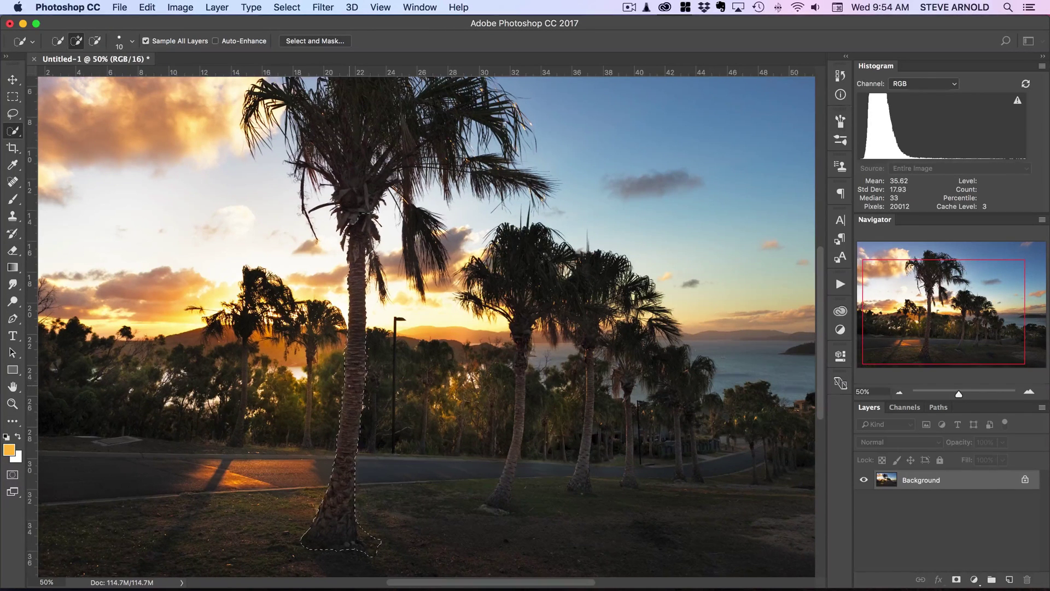
left_click(341, 410)
key("alt")
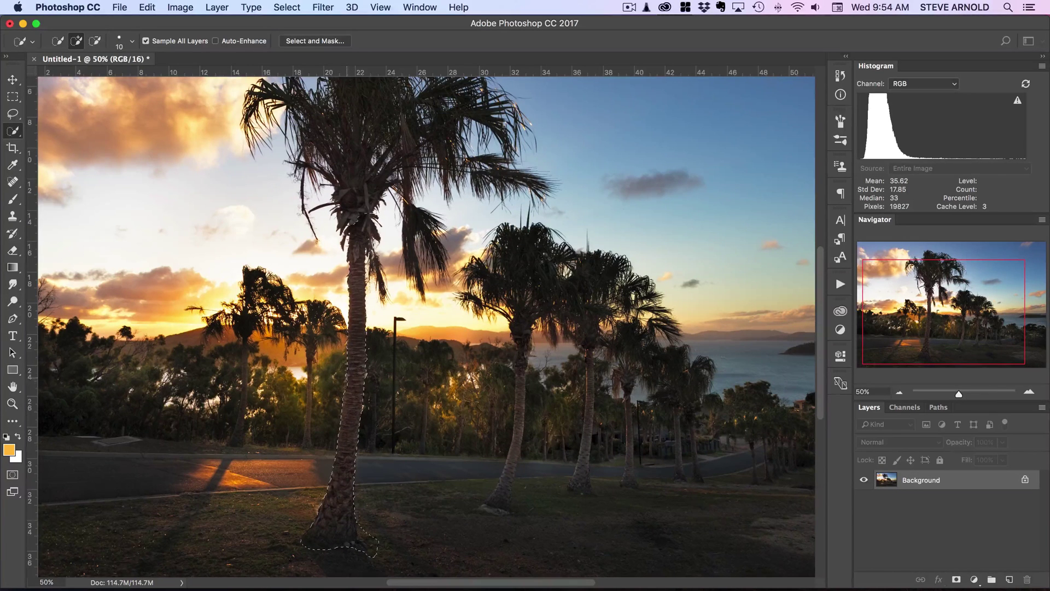
left_click_drag(346, 389, 372, 257)
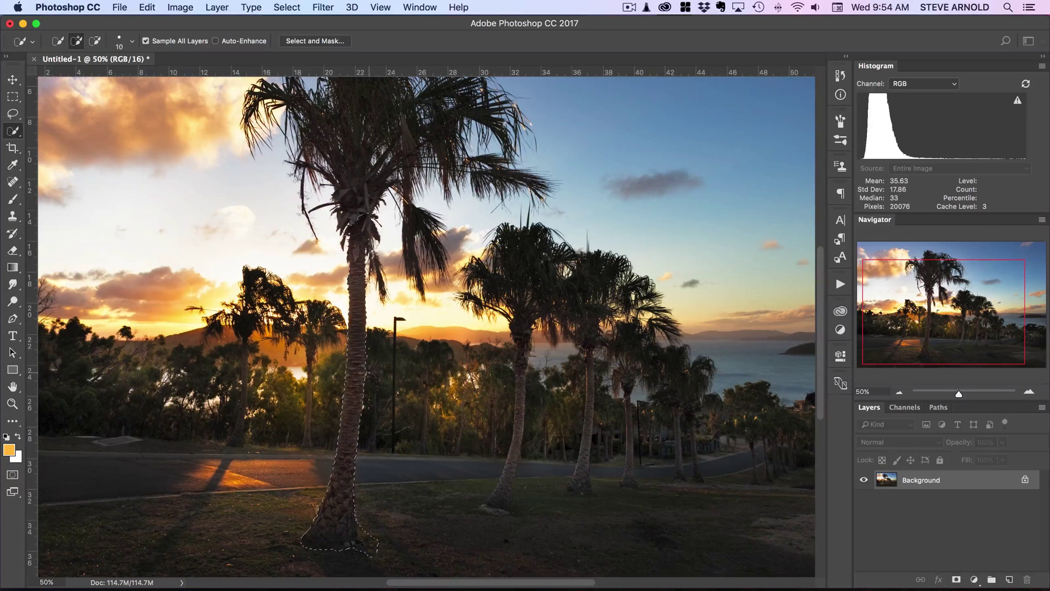
key("alt")
left_click(366, 219, "alt")
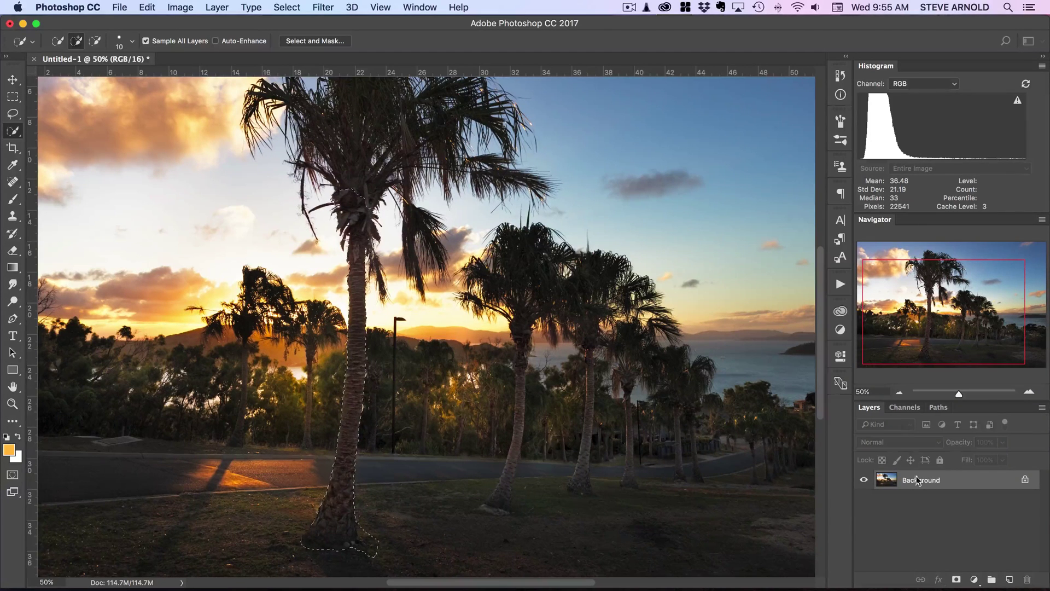
Save the trunk selection from the Channels panel as a new Alpha 1 channel
left_click(906, 408)
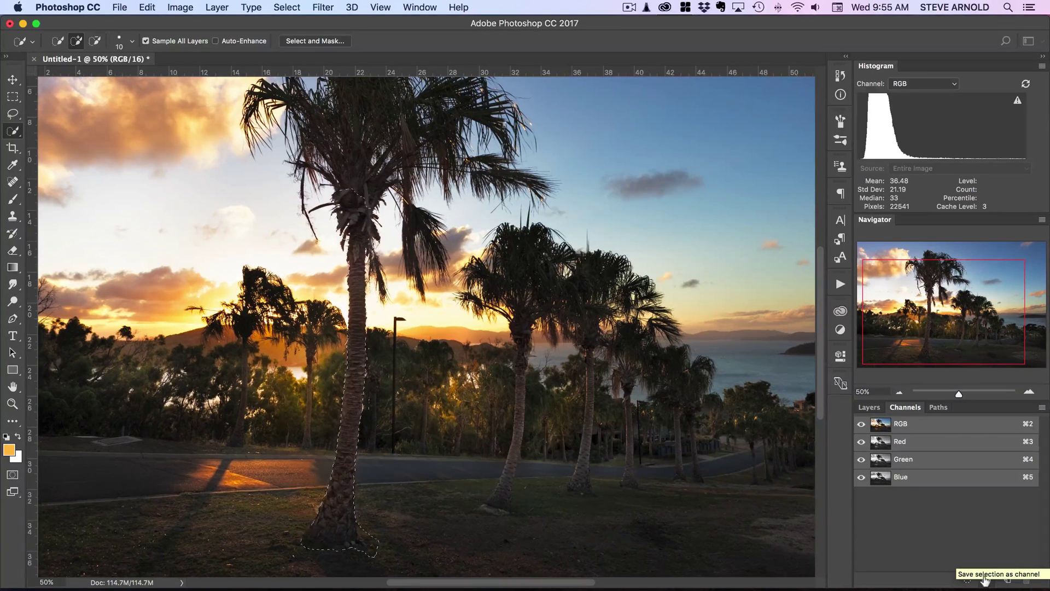
left_click(985, 580)
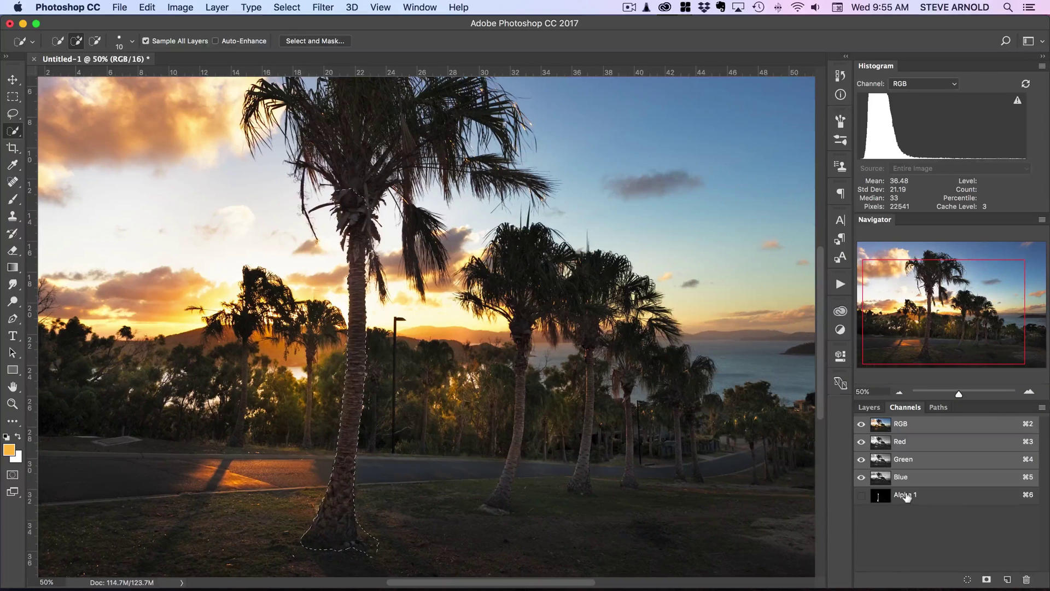
Rename the Alpha 1 channel to 'Tree 1'
double_click(906, 495)
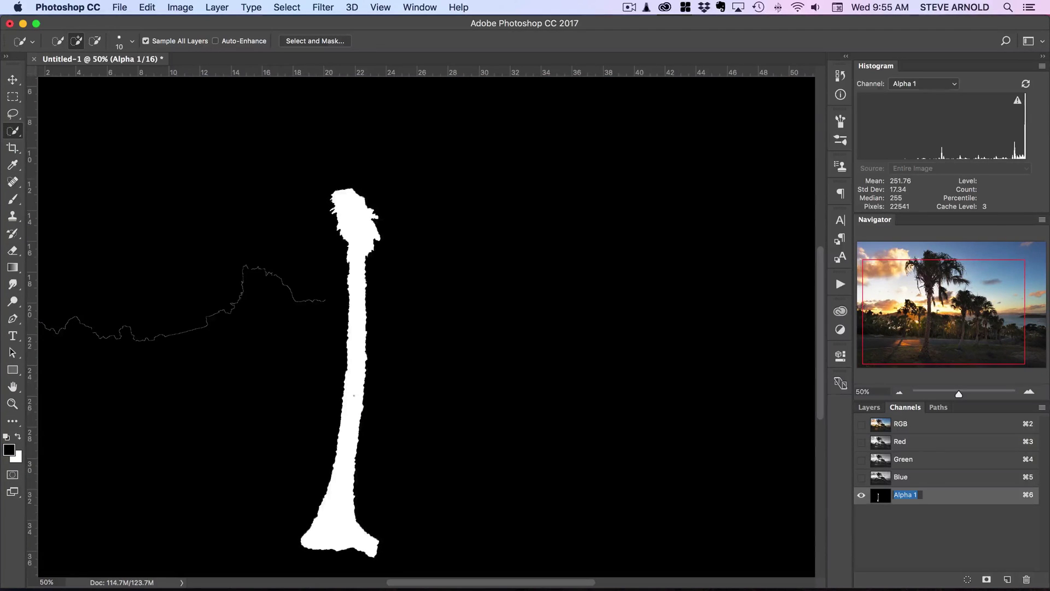
left_click(909, 495)
key("Return")
double_click(907, 496)
type("Tree 1")
key("Return")
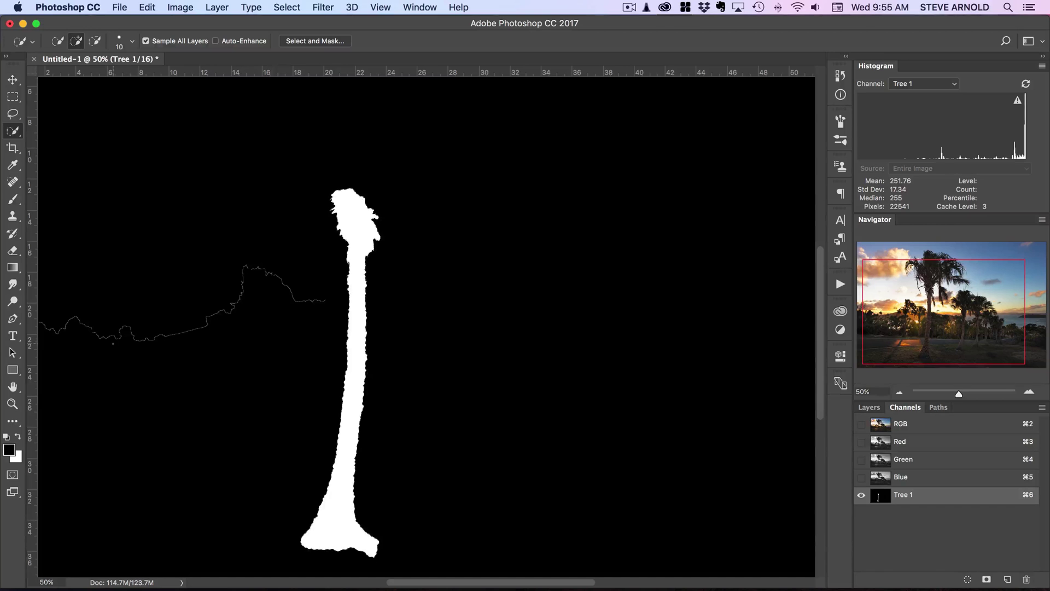
Paint the stray horizon line black with a 250 px brush at 100% opacity
left_click_drag(188, 391, 328, 344)
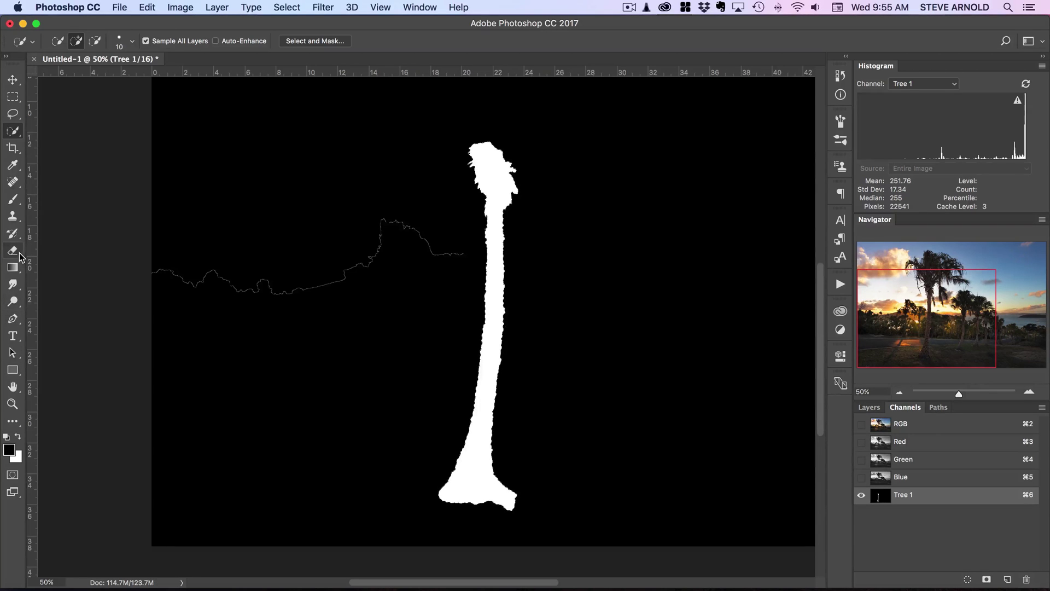
left_click(14, 201)
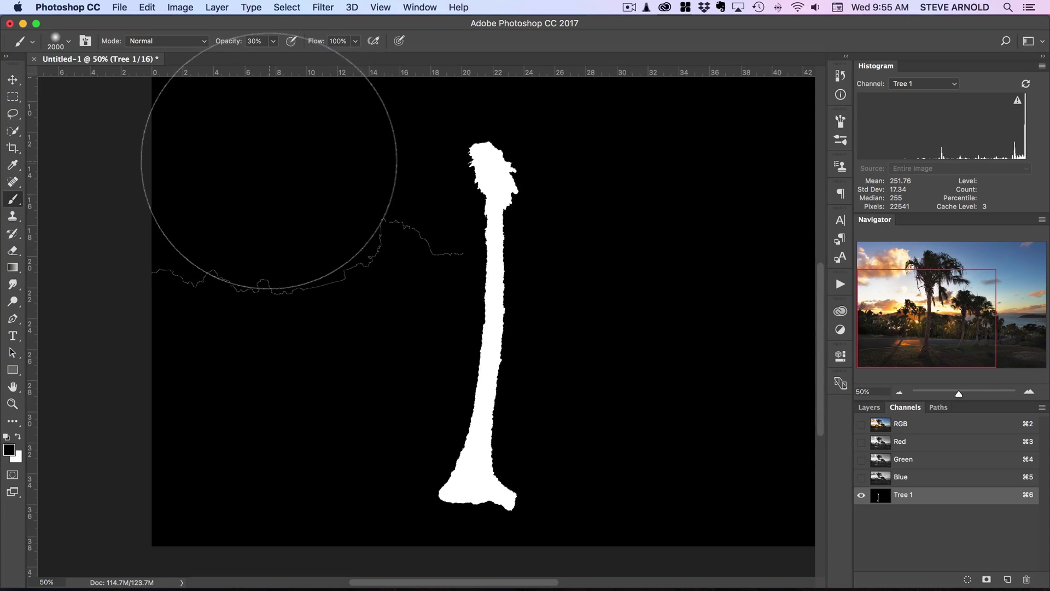
key("bracketleft")
key("bracketleft")
key("bracketleft")
key("bracketleft")
key("bracketleft")
key("bracketleft")
key("bracketleft")
key("bracketleft")
key("bracketleft")
key("bracketleft")
key("bracketleft")
key("bracketleft")
key("bracketleft")
key("bracketleft")
key("bracketleft")
key("bracketleft")
key("bracketleft")
key("bracketleft")
left_click_drag(235, 41, 301, 68)
key("bracketleft")
key("bracketleft")
key("bracketleft")
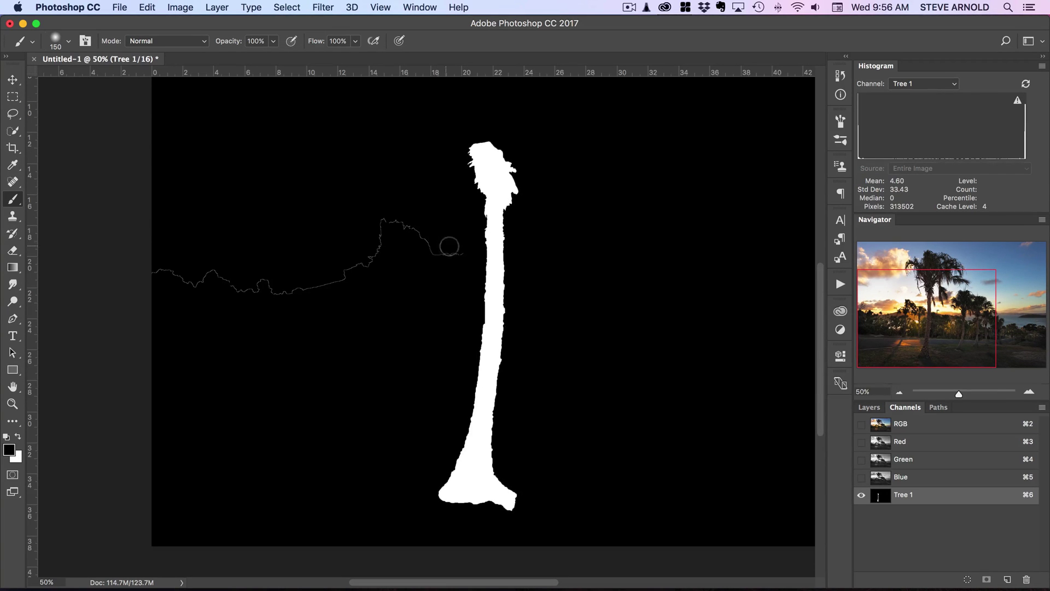
mouse_move(423, 242)
left_mouse_down()
mouse_move(380, 226)
mouse_move(342, 279)
mouse_move(306, 288)
mouse_move(216, 284)
mouse_move(212, 265)
mouse_move(178, 278)
mouse_move(154, 269)
left_mouse_up()
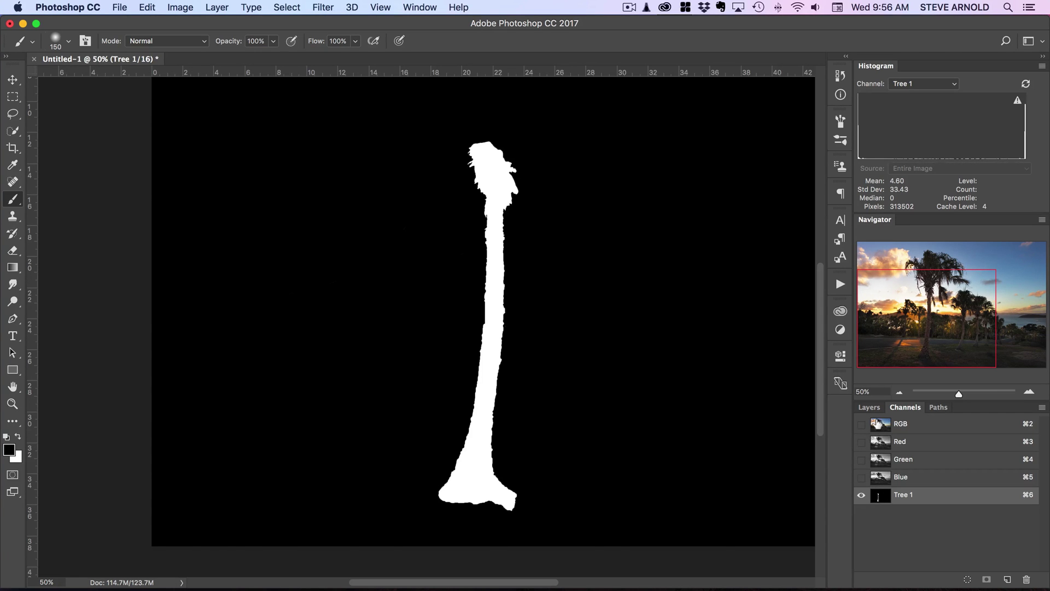
Return to the colour photo with Quick Selection, zoomed to 66.67% on the right-hand palms
left_click(878, 424)
left_click(874, 410)
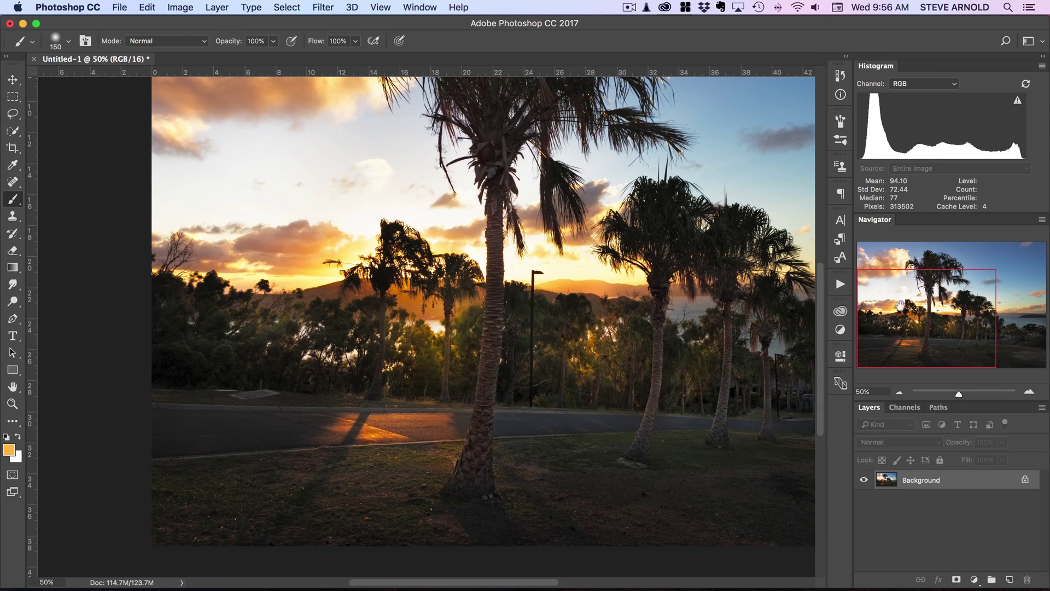
left_click_drag(897, 303, 944, 321)
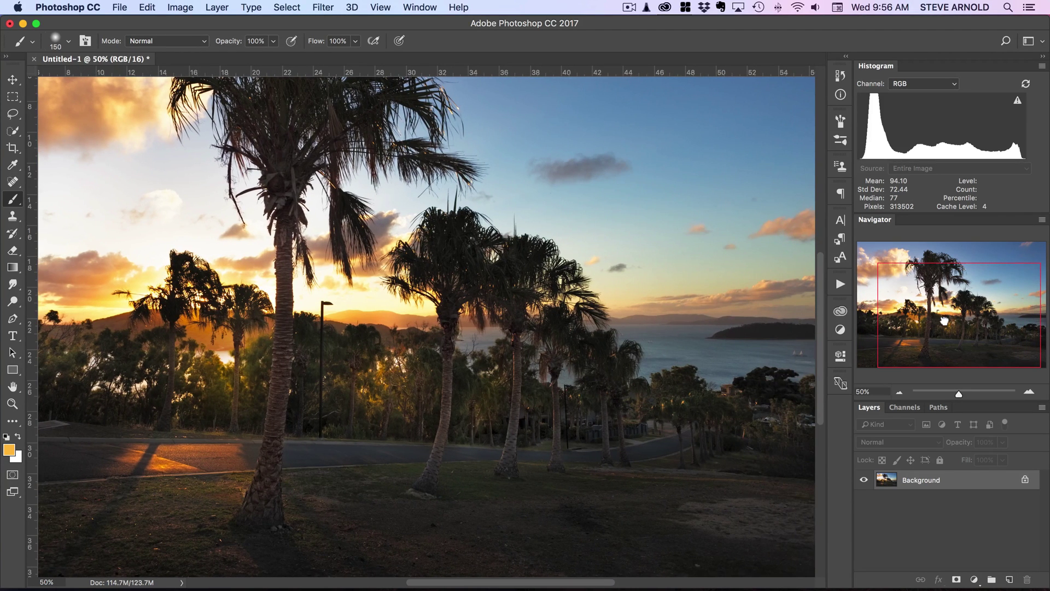
left_click(12, 131)
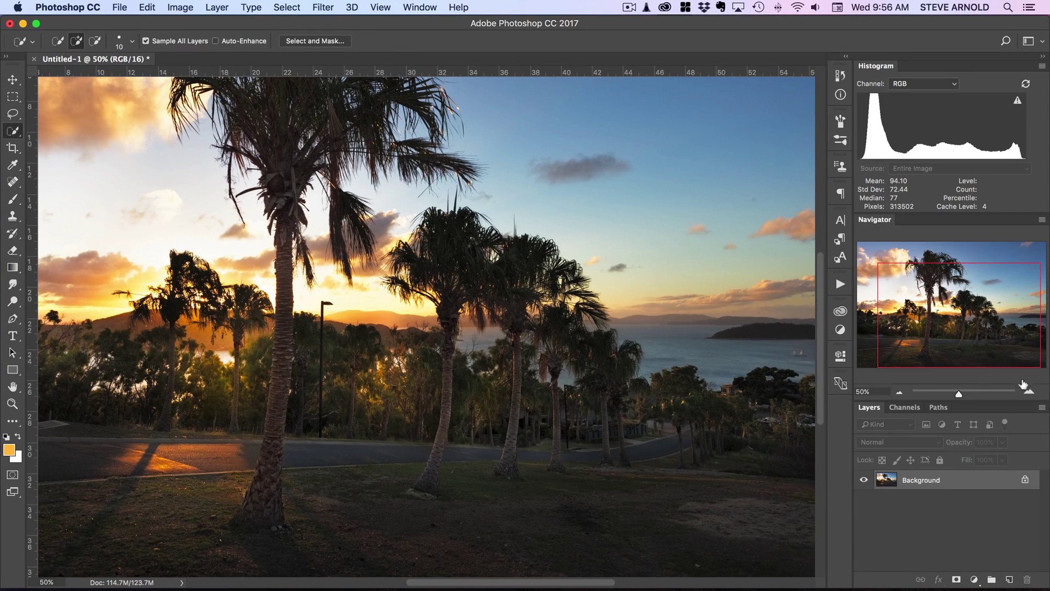
left_click(1029, 392)
left_click_drag(961, 307, 961, 315)
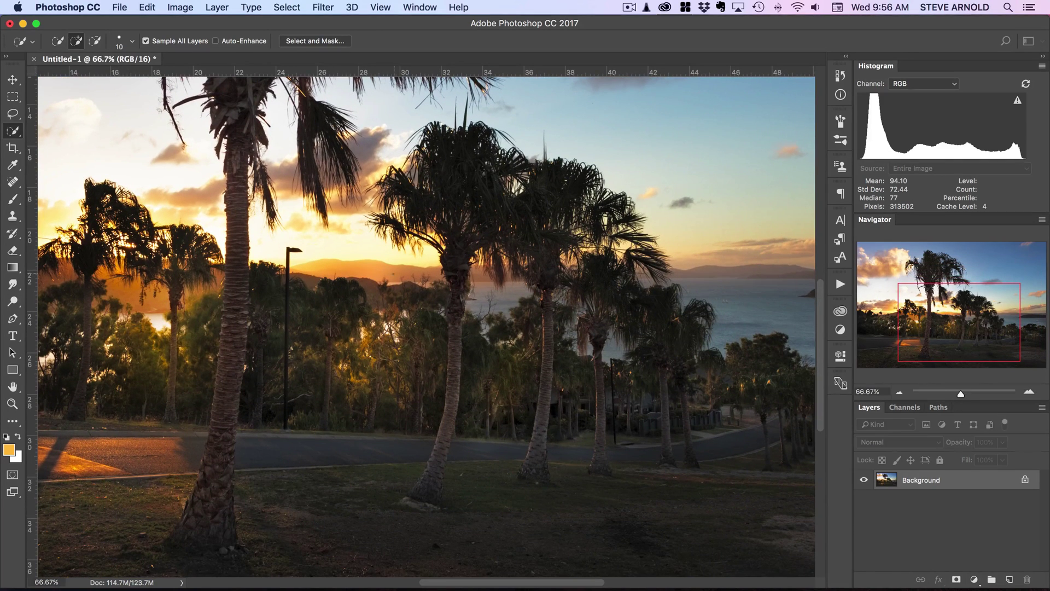
Select the central palm's trunk, trimming the side bulge and adding the base and left edge
mouse_move(461, 295)
left_mouse_down()
mouse_move(441, 459)
mouse_move(408, 499)
mouse_move(431, 502)
left_mouse_up()
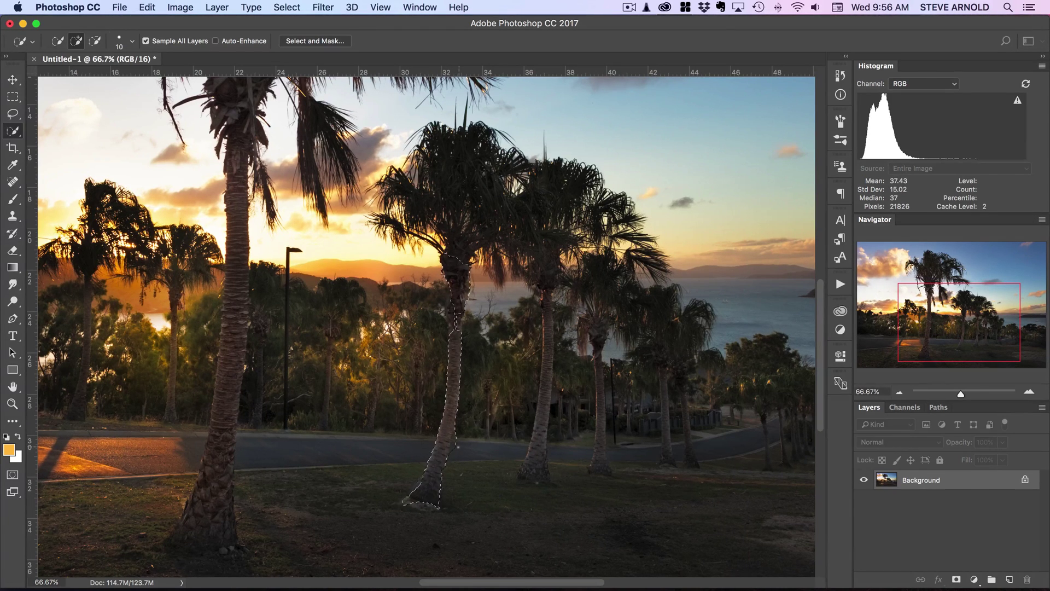
key("alt")
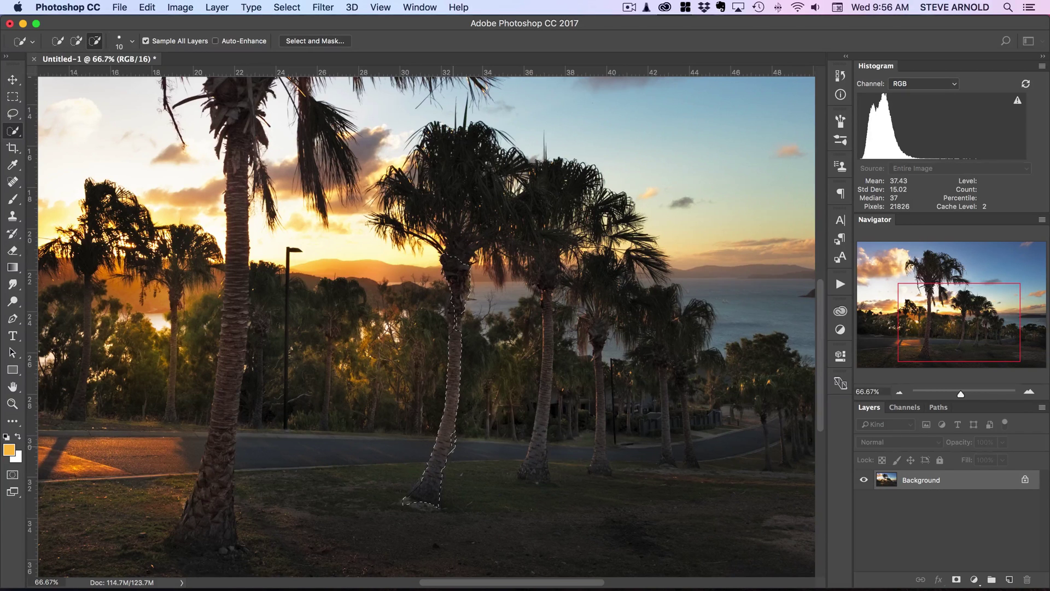
left_click(458, 324, "alt")
left_click(441, 487, "alt")
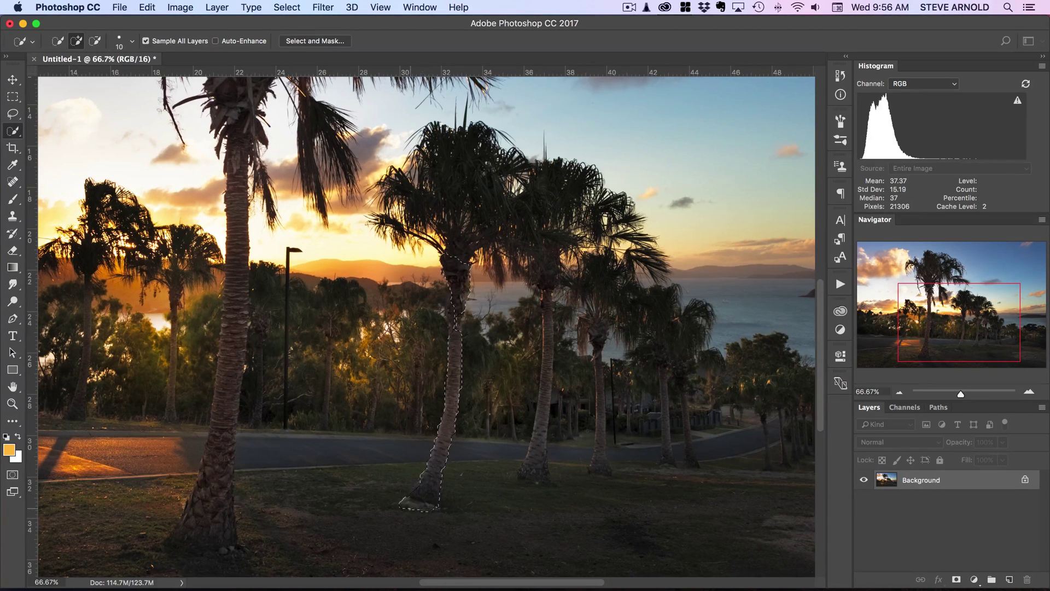
left_click(408, 492)
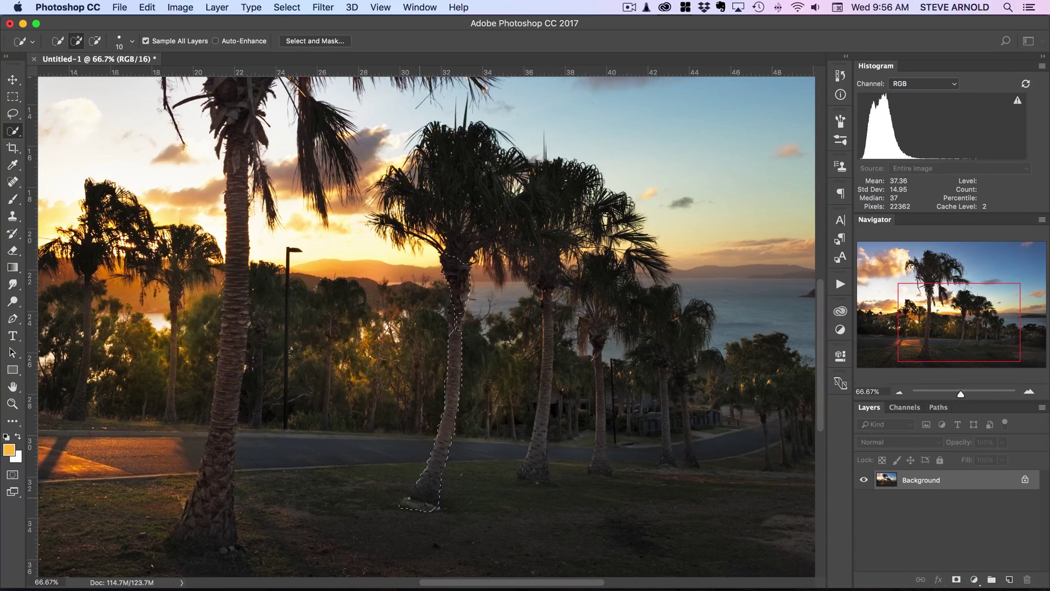
left_click(446, 369)
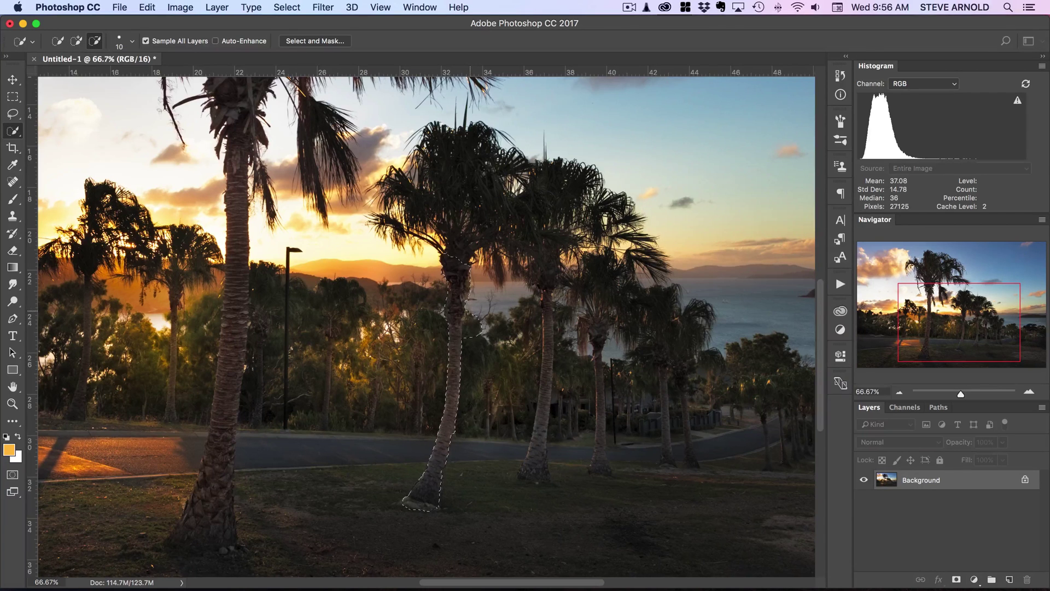
left_click(468, 334, "alt")
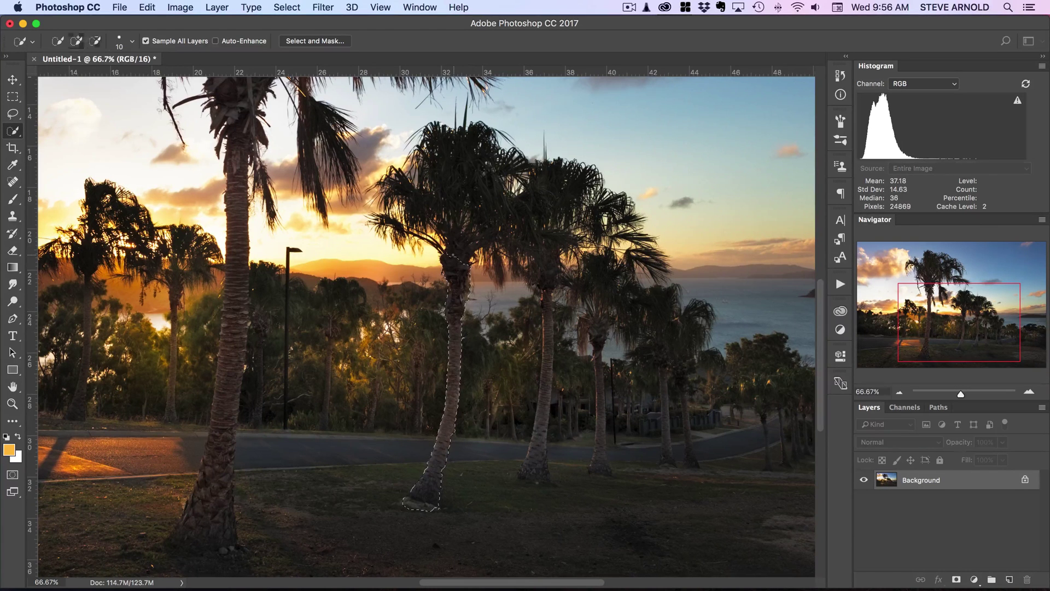
left_click(446, 383)
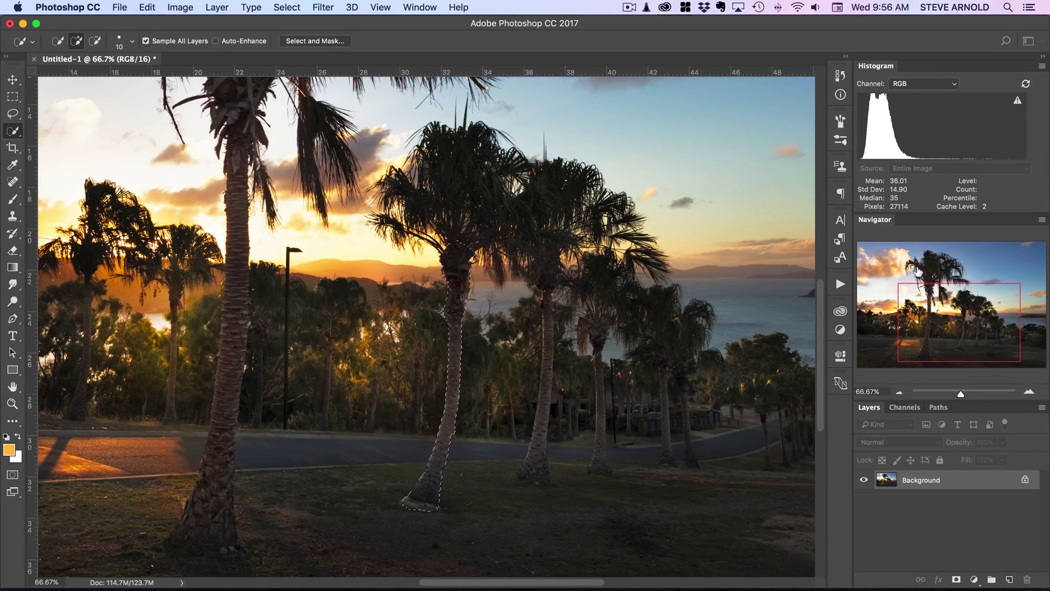
Save the trunk as channel 'Tree 2', then return to the colour layers and deselect
left_click(905, 407)
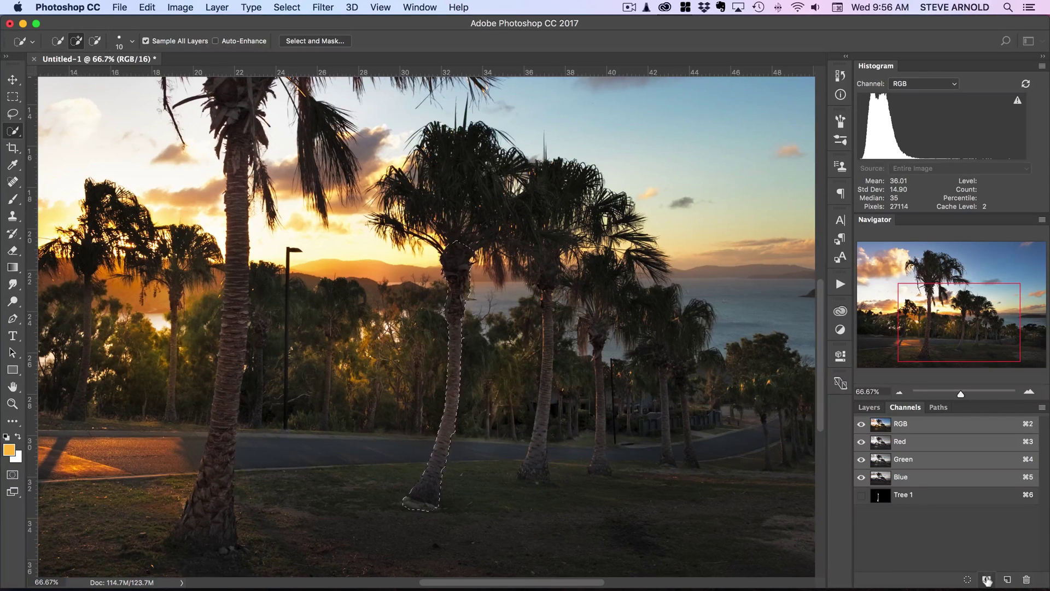
left_click(987, 579)
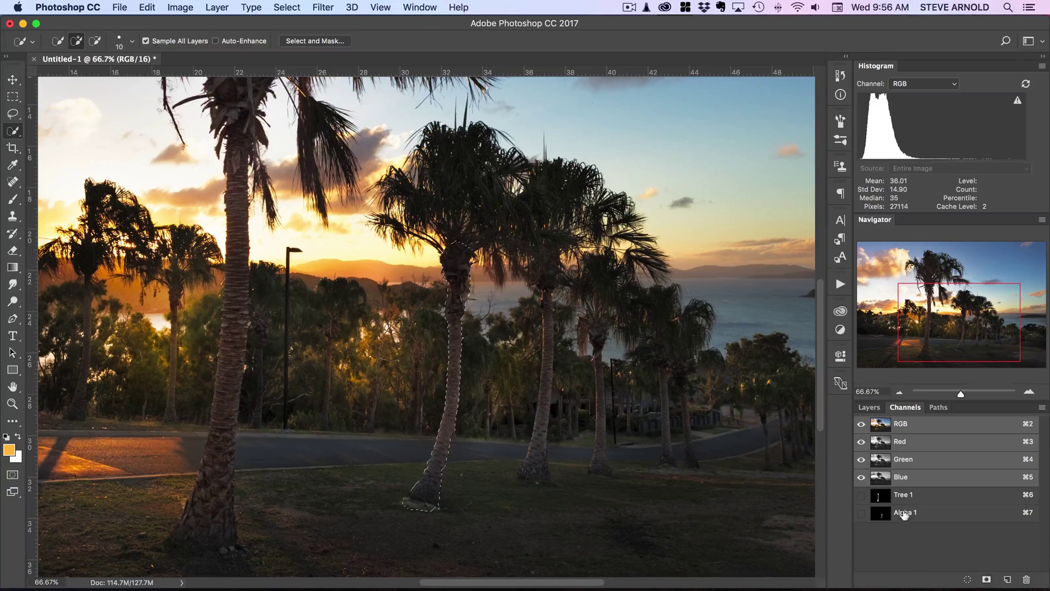
double_click(906, 513)
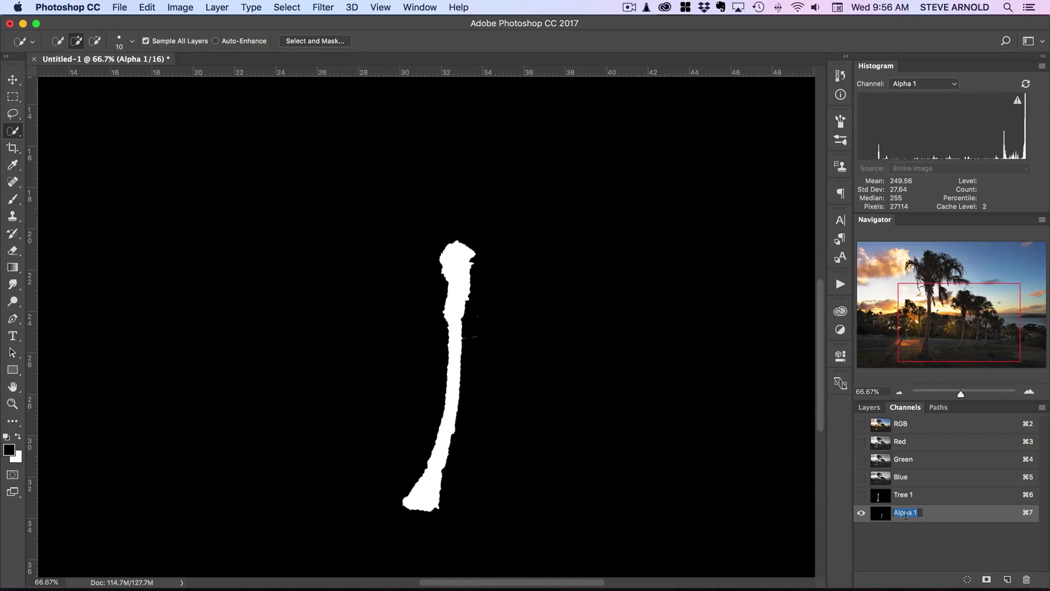
type("Tree 2")
key("Return")
left_click(881, 424)
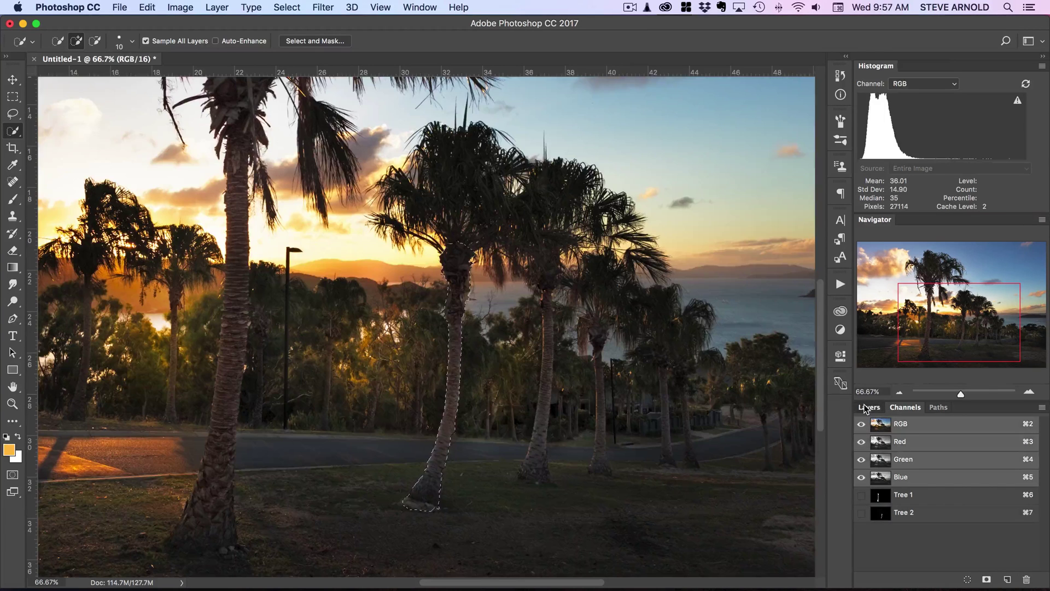
left_click(865, 407)
key("super+d")
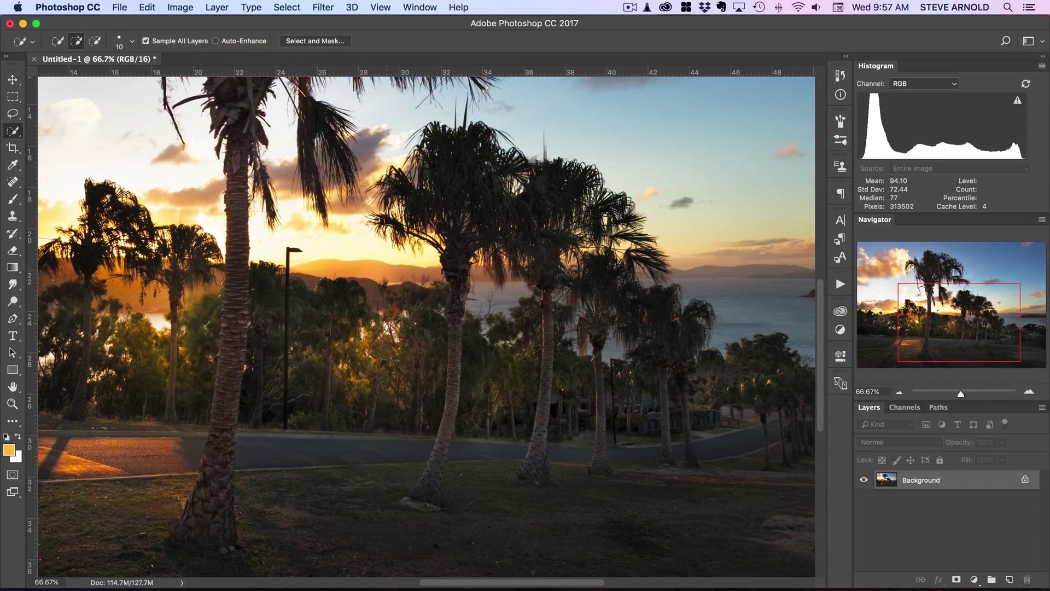
Select the next palm's trunk, removing foliage and the side bulge and adding the base
left_click_drag(544, 298, 538, 425)
left_click_drag(538, 465, 550, 301)
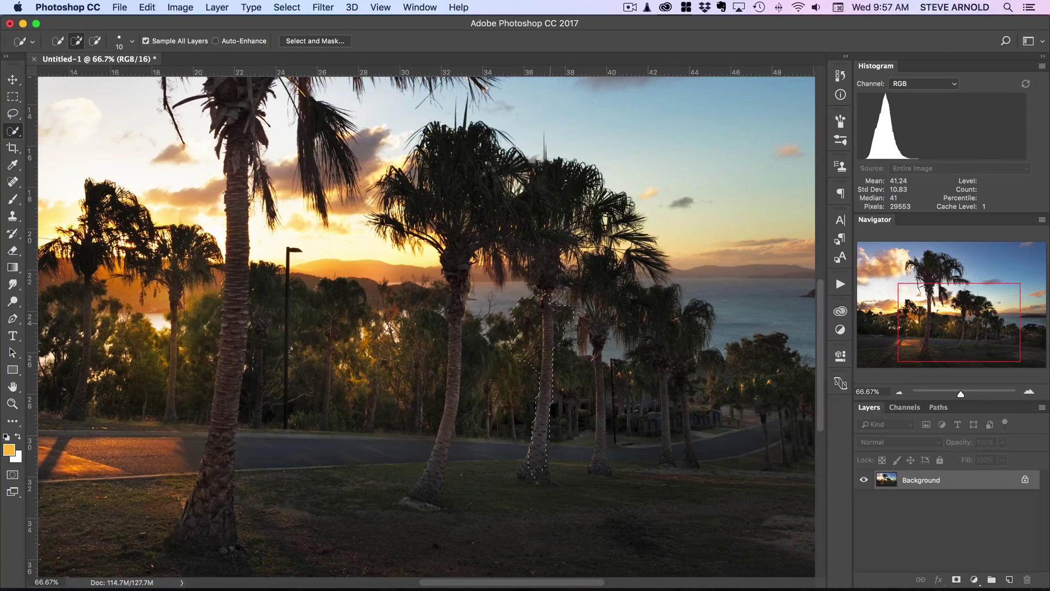
key("alt")
key("alt")
left_click(538, 296)
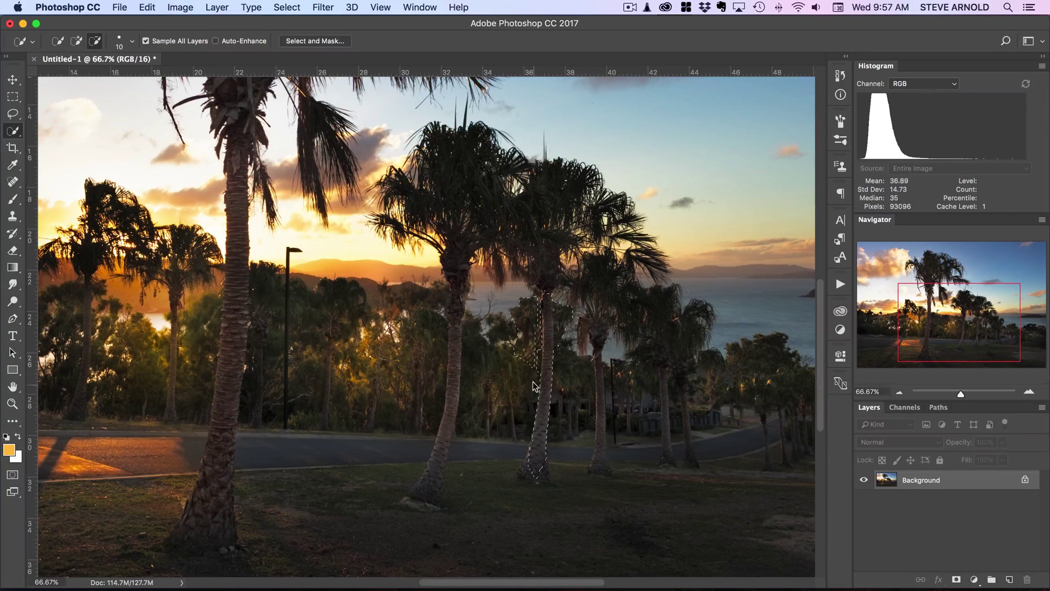
left_click_drag(525, 298, 557, 299)
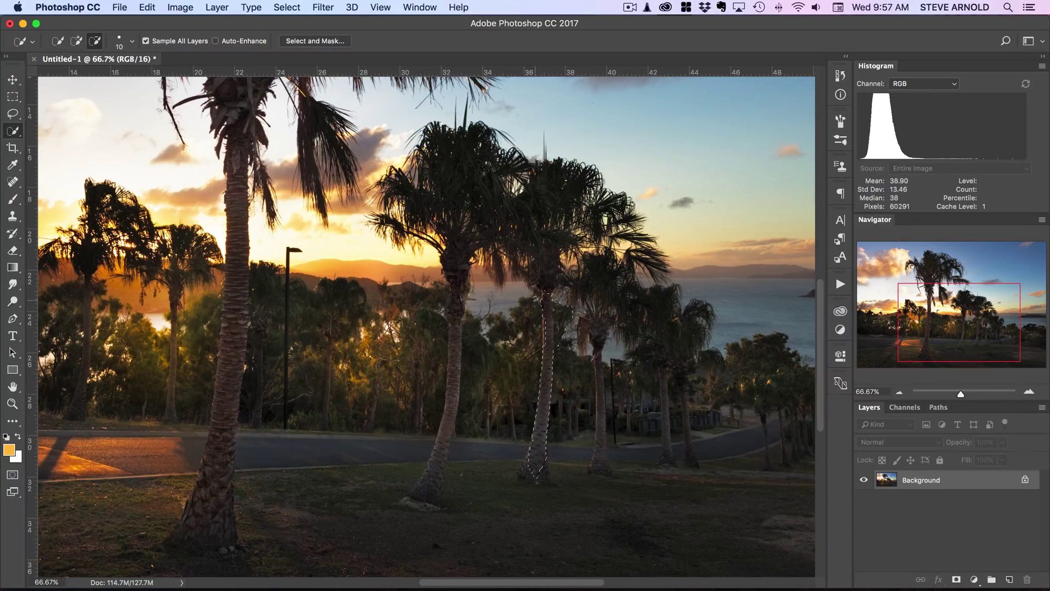
left_click(563, 322, "alt")
left_click(542, 466)
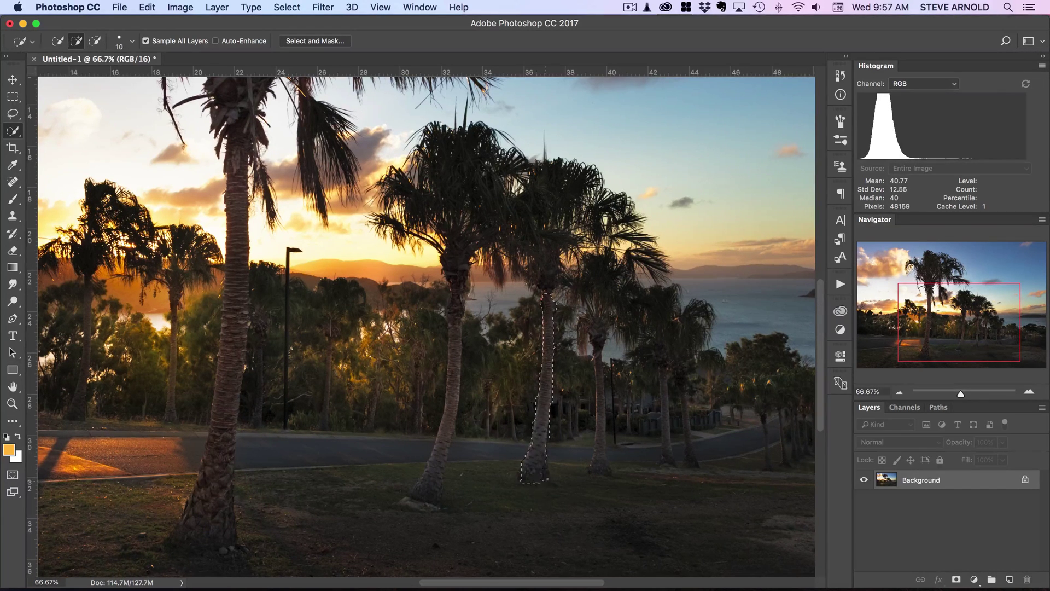
left_click(520, 474)
Save the trunk selection as a new channel named 'Tree 3'
left_click(897, 408)
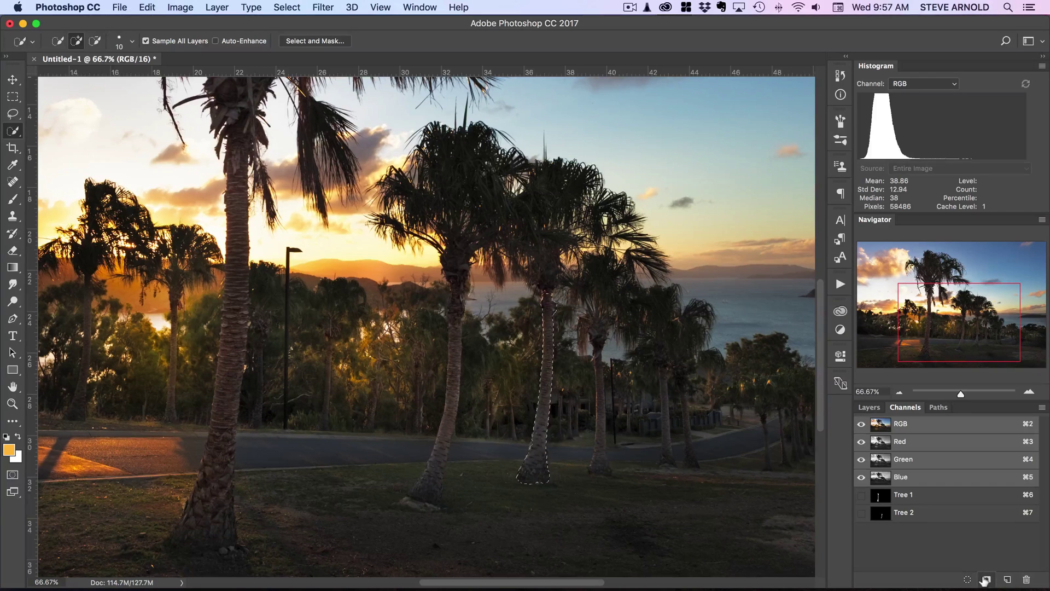
left_click(986, 579)
double_click(908, 531)
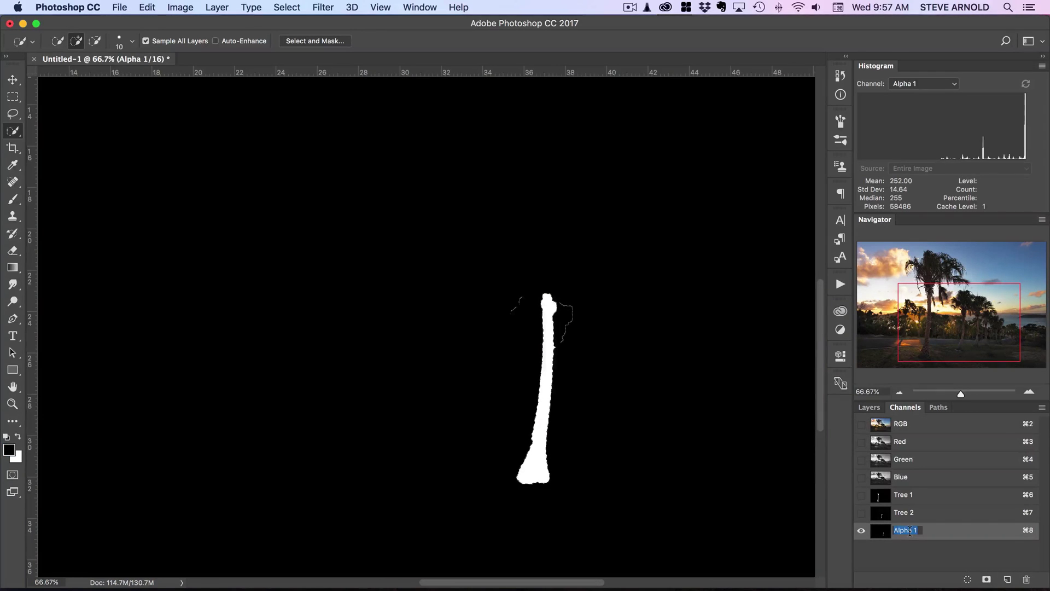
type("Tree 3")
key("Return")
Return to the colour photo's layers, clear the selection, and zoom out to the whole photo
left_click(878, 424)
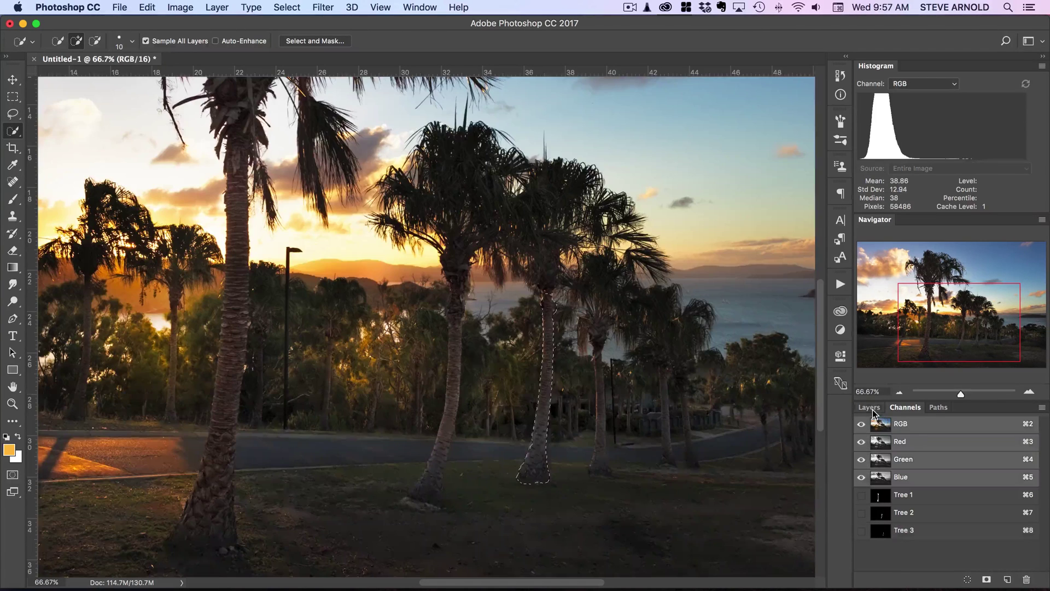
left_click(869, 407)
key("super+d")
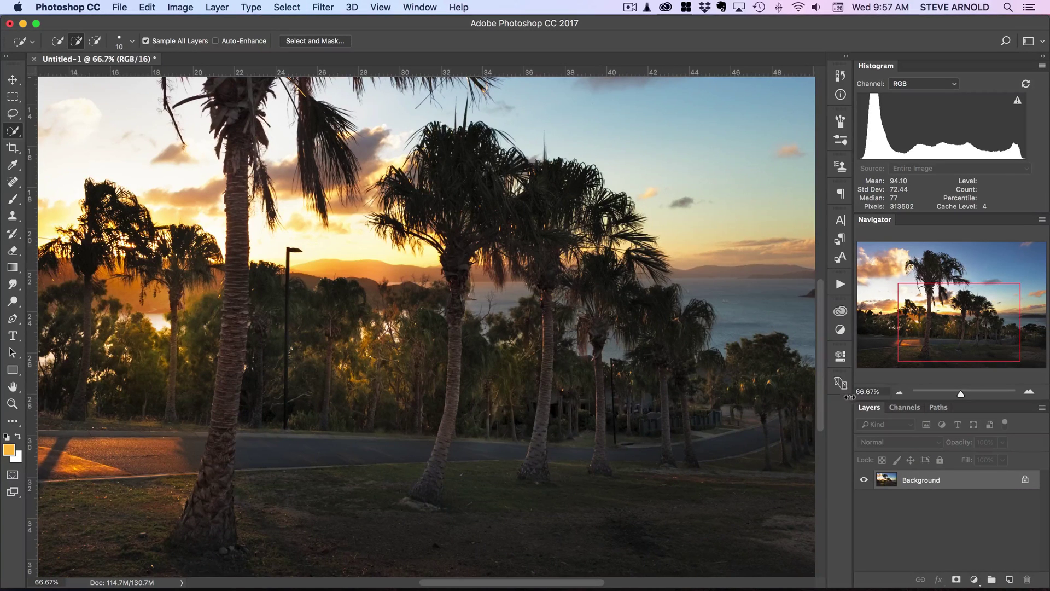
left_click(900, 392)
left_click(902, 392)
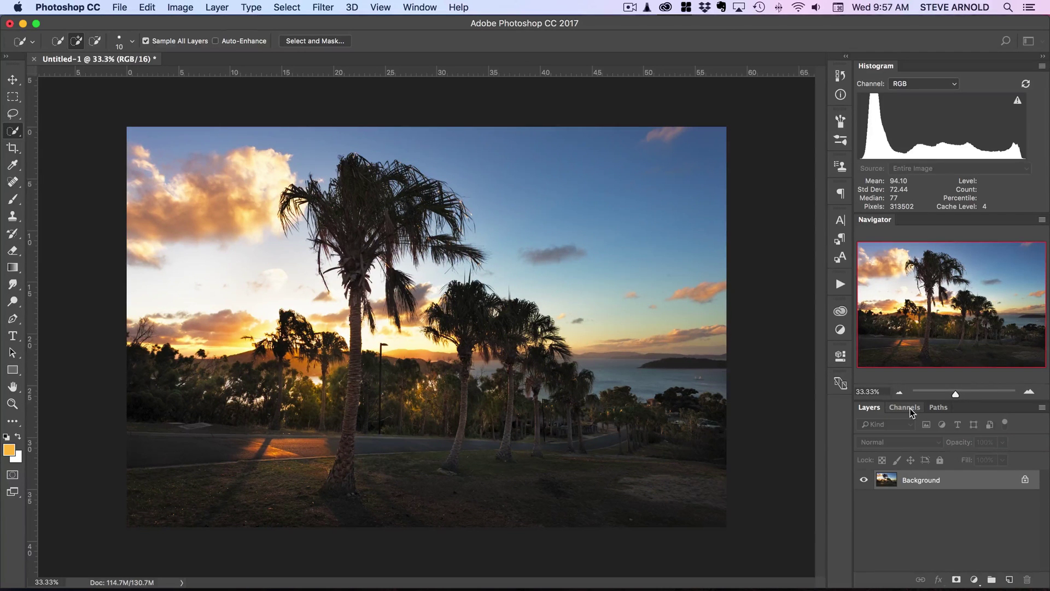
Inspect the Tree 1, Tree 2 and Tree 3 trunk masks in the Channels panel
left_click(910, 408)
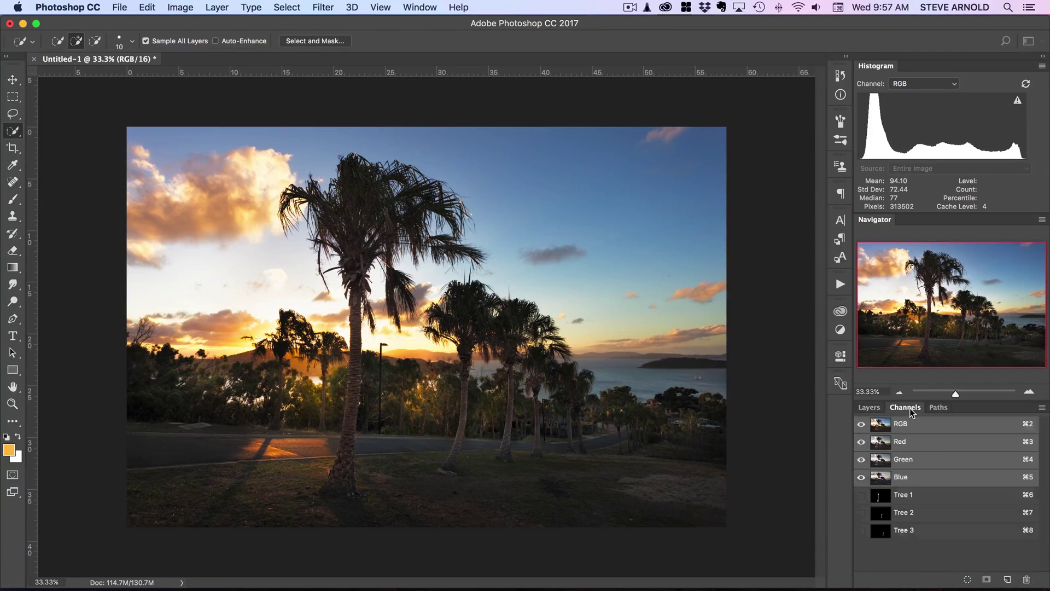
left_click(881, 494)
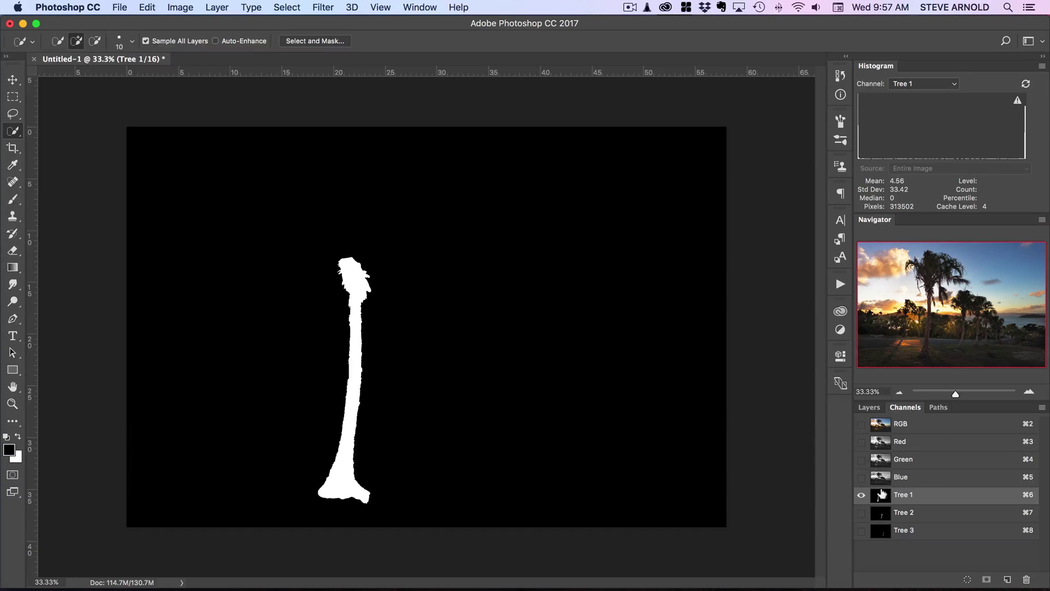
left_click(924, 513)
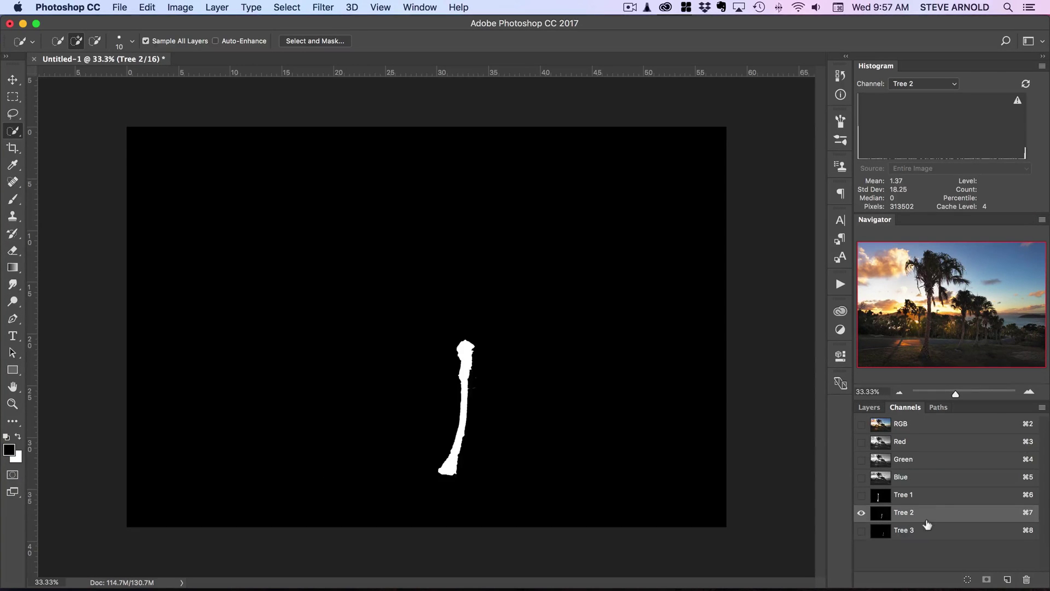
left_click(927, 527)
left_click(924, 495)
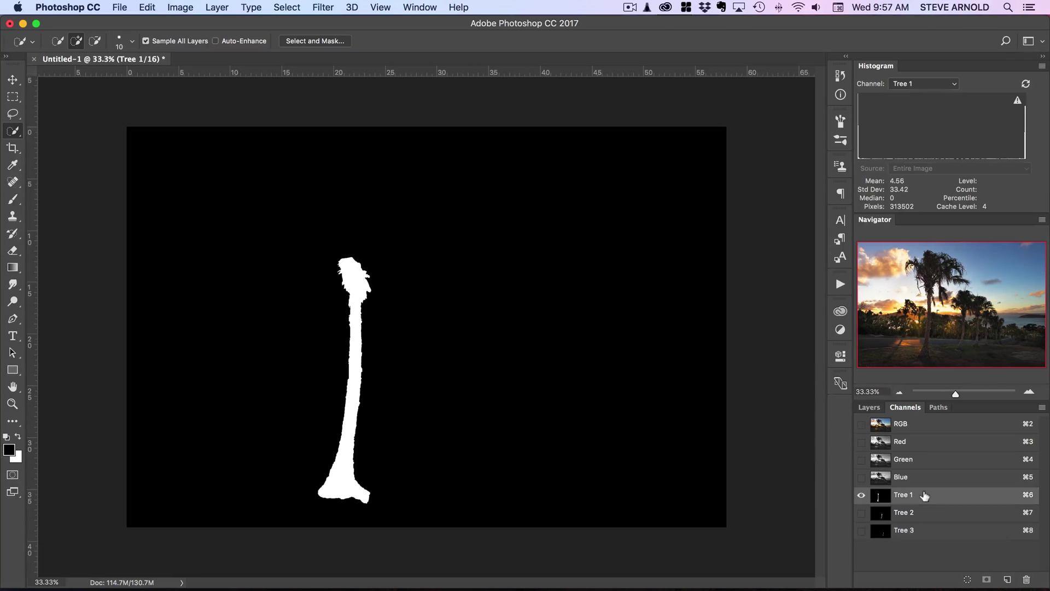
Load the tree channels as one combined trunk selection and save it as channel Alpha 1
left_click(887, 497, "super")
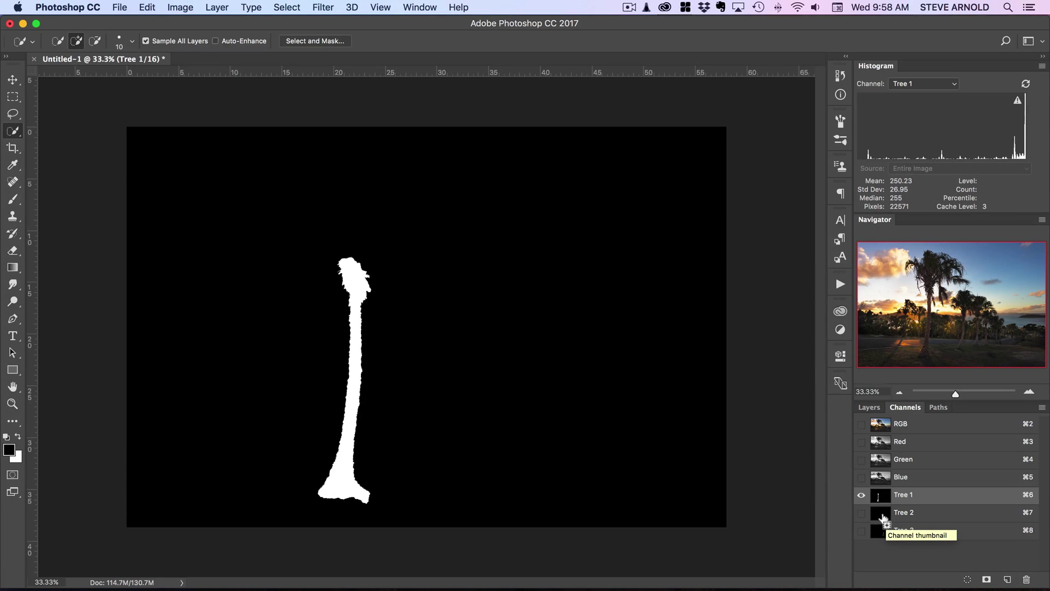
left_click(885, 512, "super")
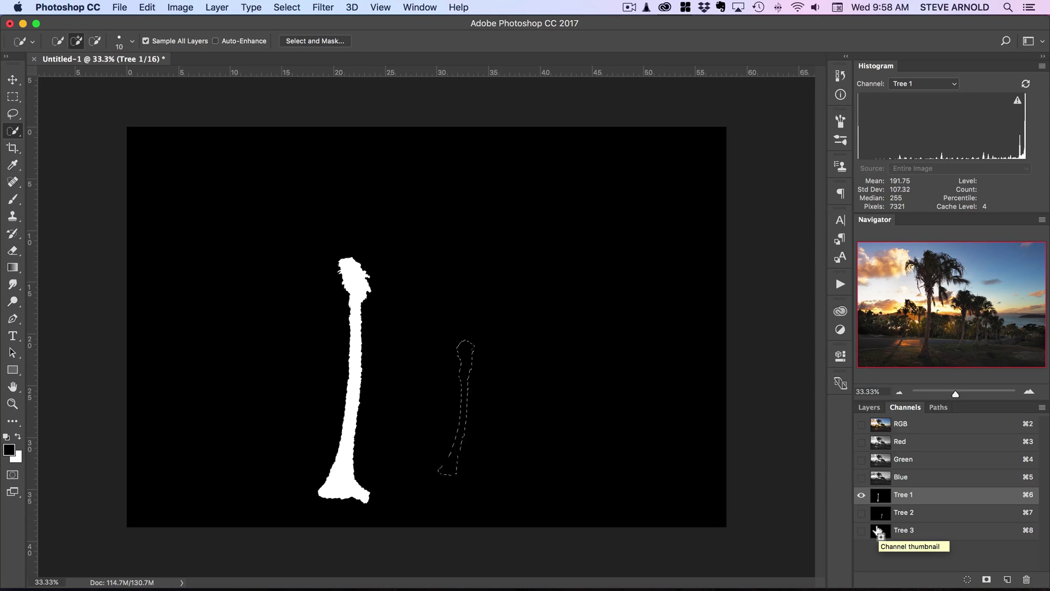
left_click(878, 531, "shift+super")
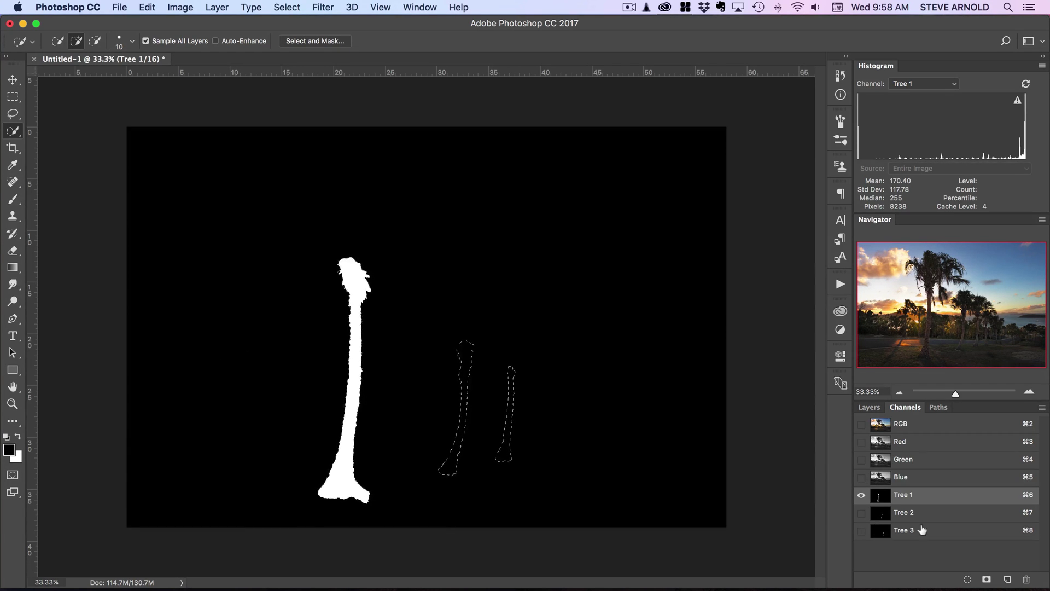
left_click(986, 580)
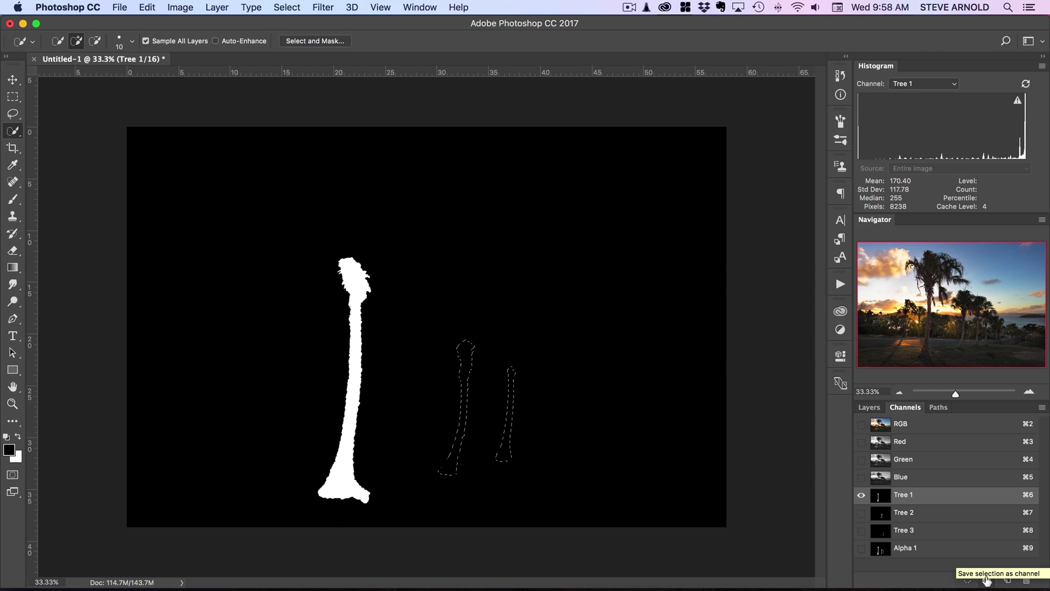
Rename the combined Alpha 1 channel to 'All Trees'
left_click(907, 548)
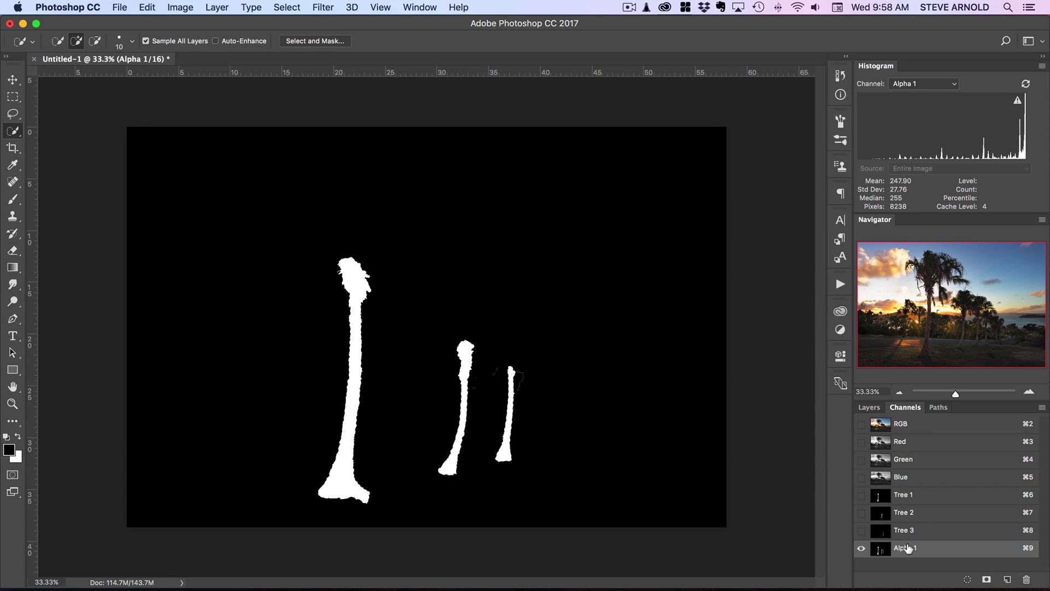
double_click(908, 548)
type("All Trees")
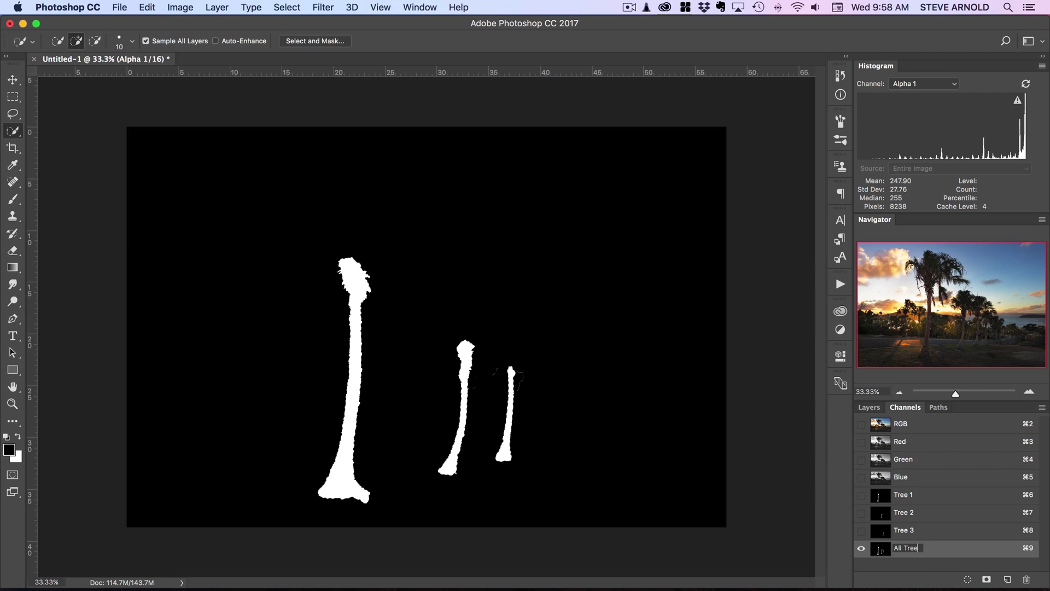
key("Return")
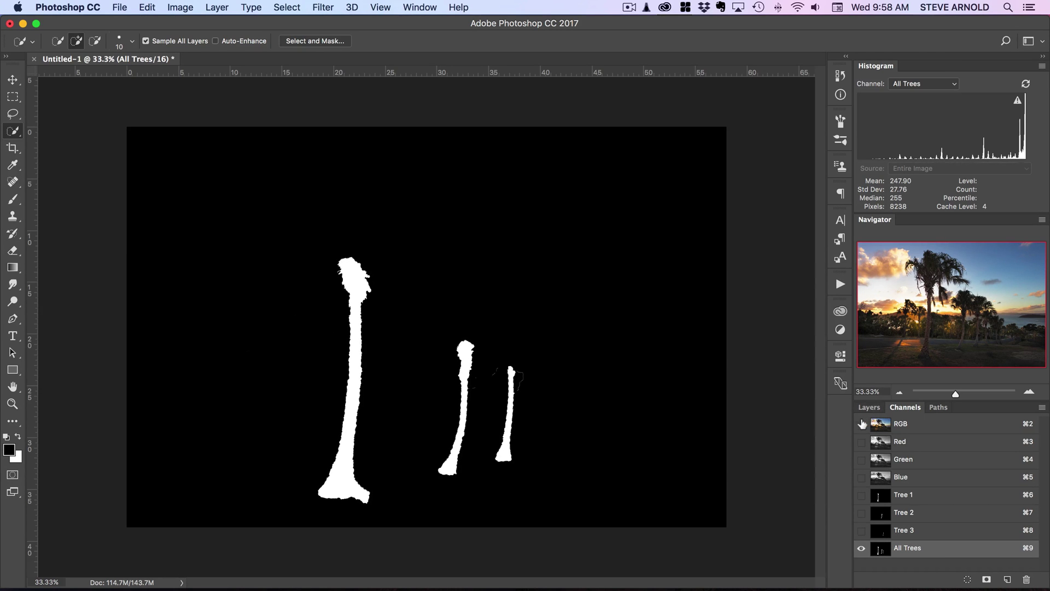
Delete the Tree 1, Tree 2 and Tree 3 channels
left_click(897, 500)
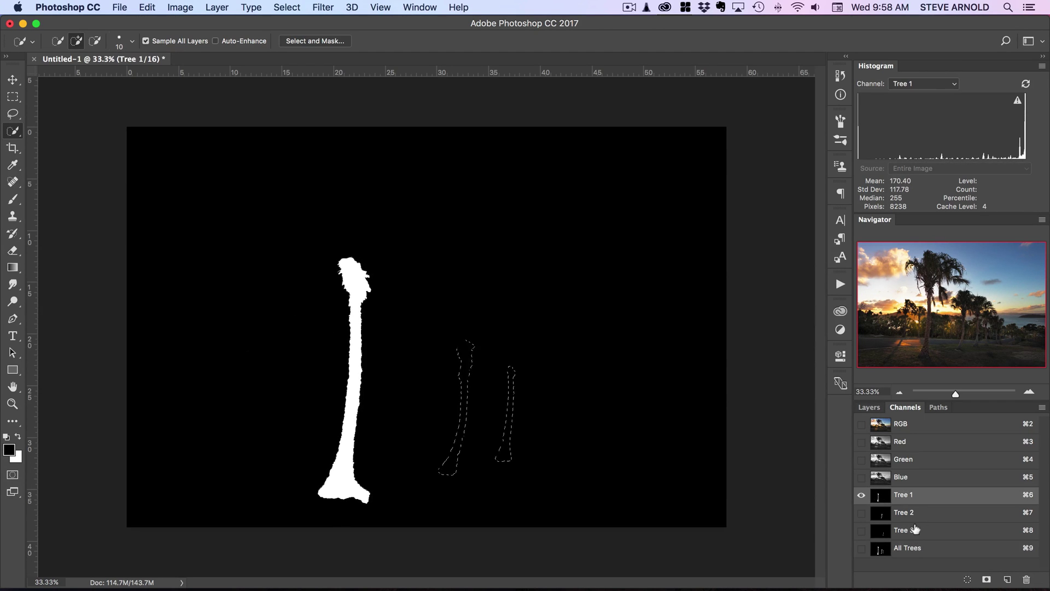
left_click(919, 512, "shift")
left_click(921, 529, "shift")
left_click_drag(947, 514, 1026, 579)
Load All Trees as a selection over the RGB photo and return to Layers
left_click(916, 495)
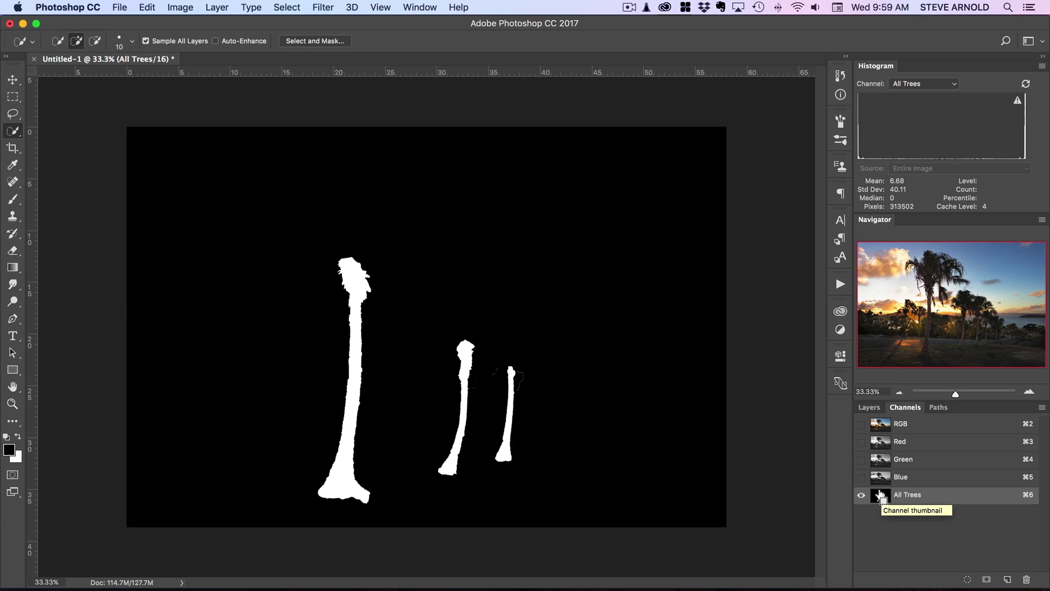
left_click(880, 495, "super")
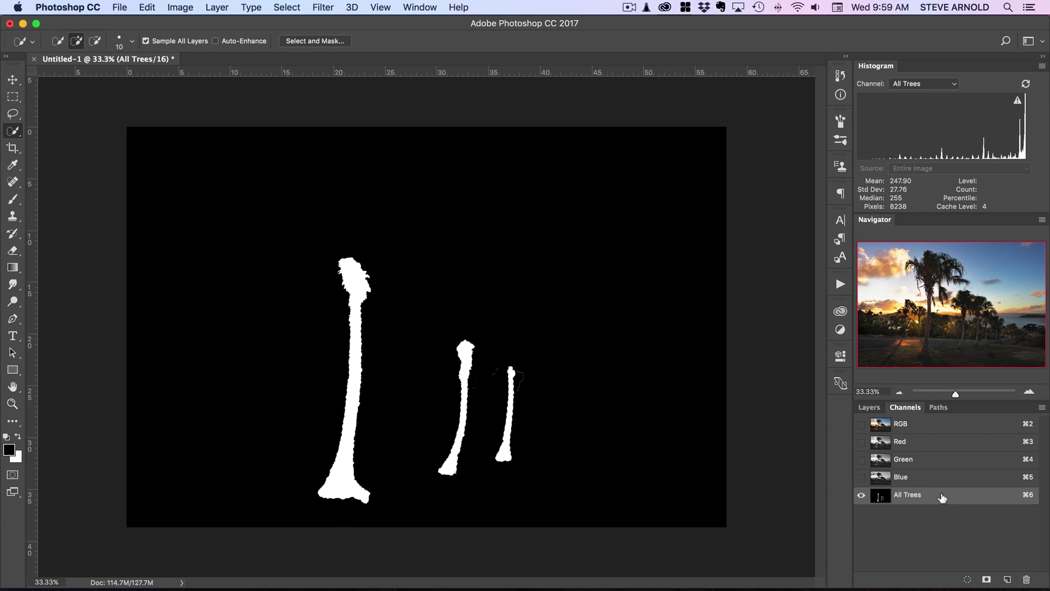
left_click(879, 424)
left_click(870, 407)
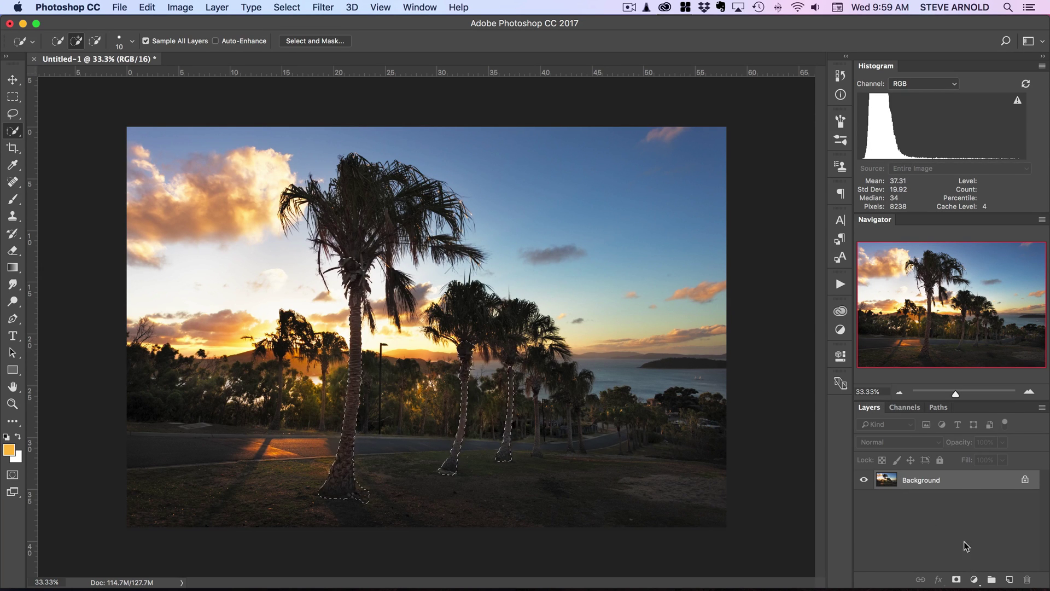
Add a trunk-masked Curves 1 adjustment and lift a midpoint to brighten the trunks
left_click(974, 579)
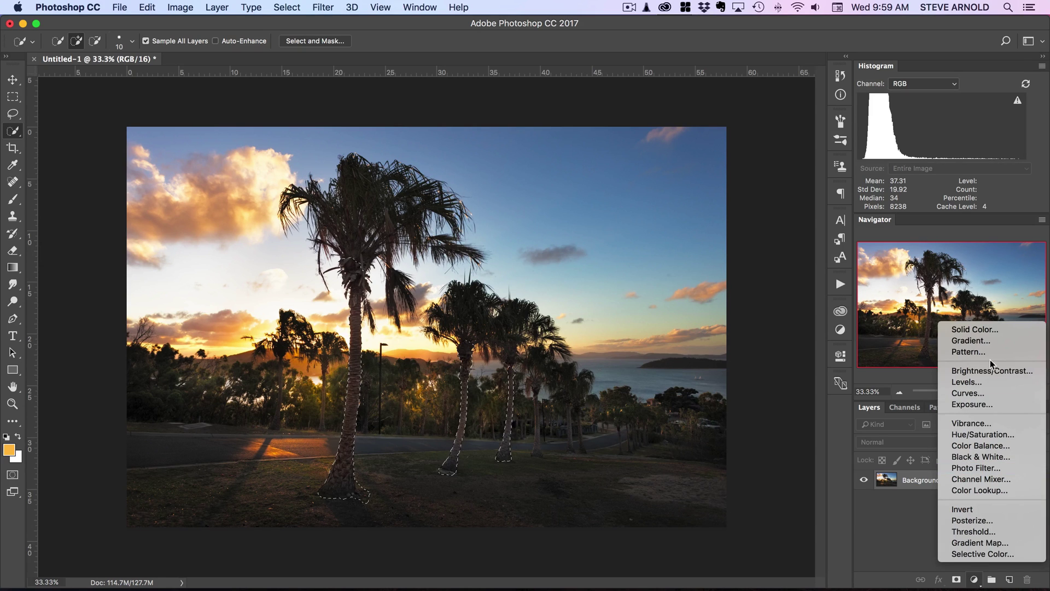
left_click(972, 393)
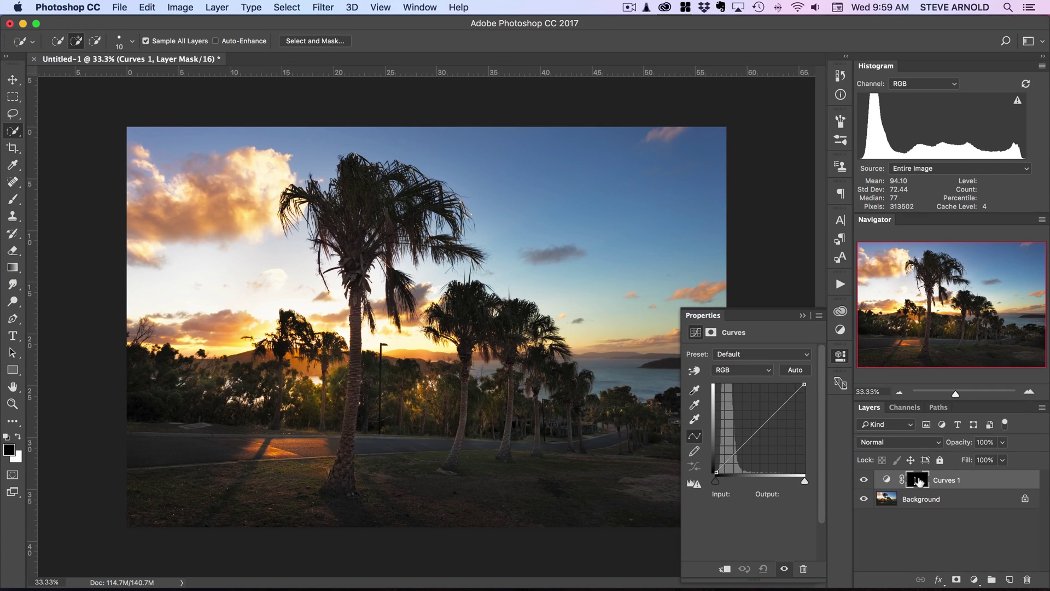
left_click(886, 480)
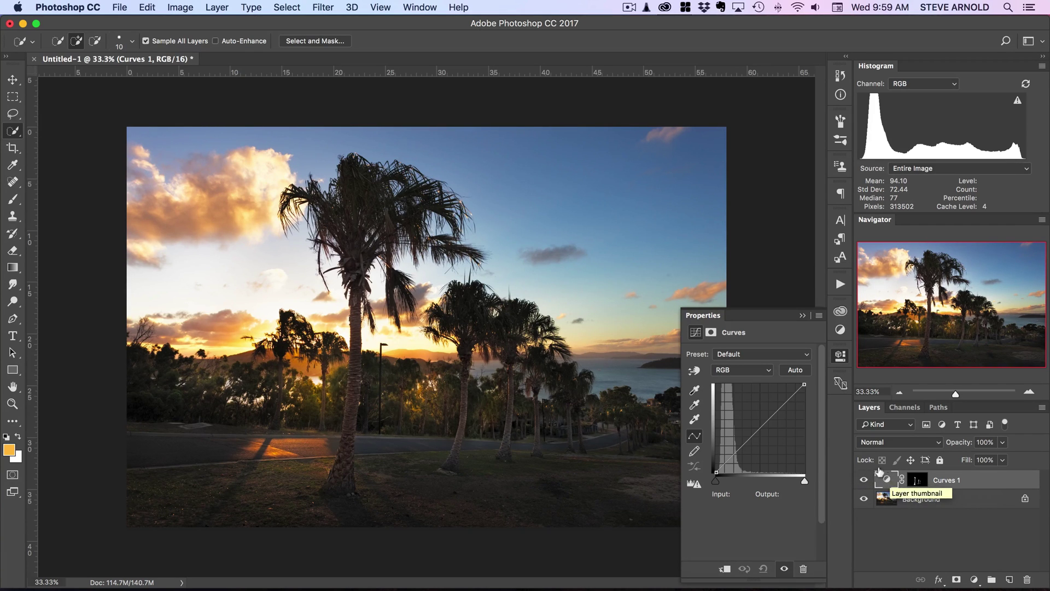
left_click(768, 419)
left_click_drag(769, 419, 769, 401)
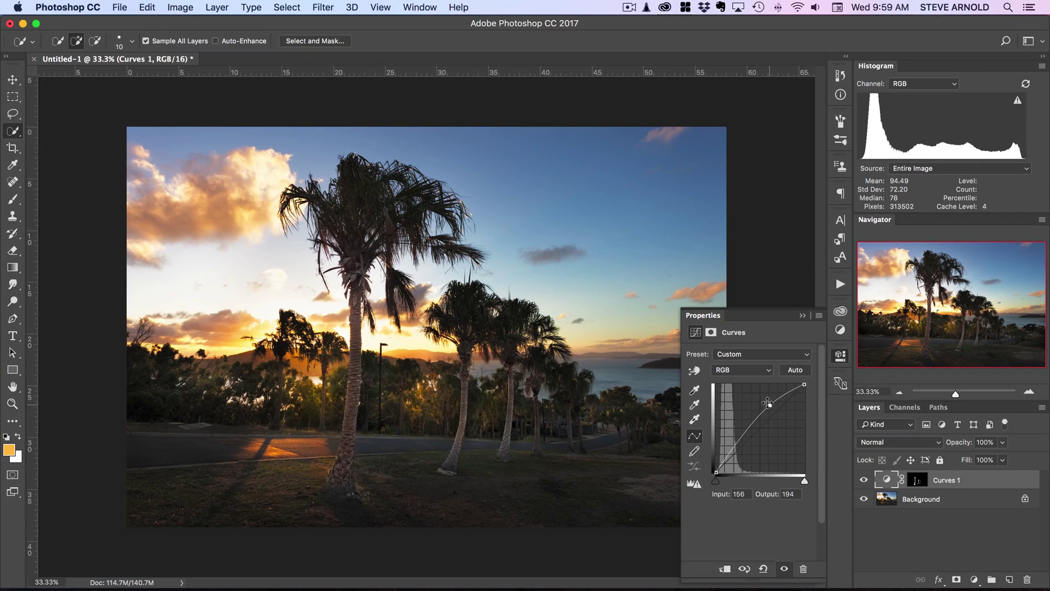
mouse_move(769, 405)
left_mouse_down()
mouse_move(764, 433)
mouse_move(762, 397)
mouse_move(763, 406)
left_mouse_up()
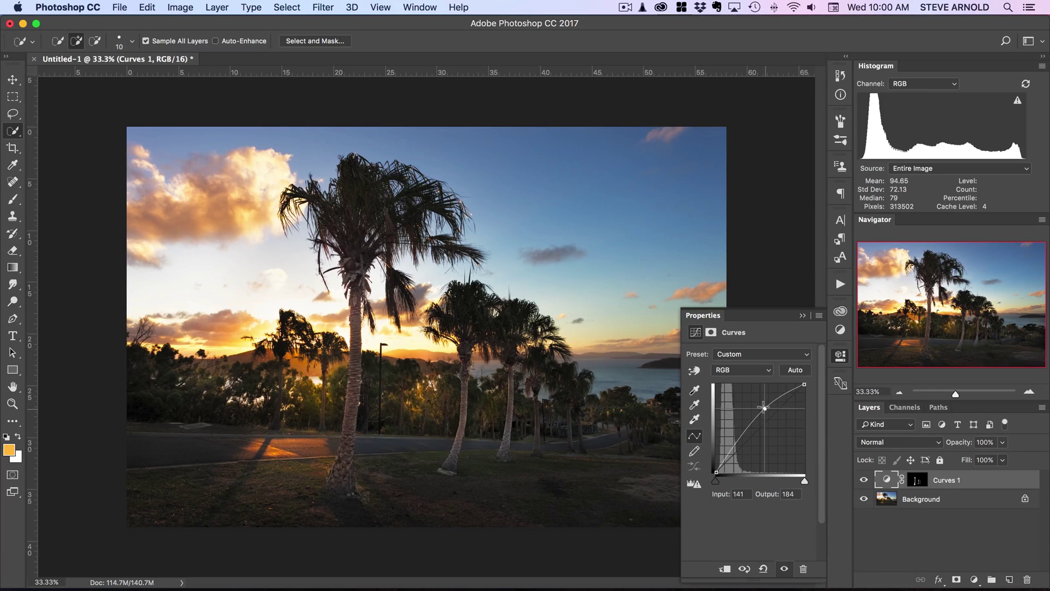
Load the All Trees channel as a selection and return to the Layers panel
left_click(907, 520)
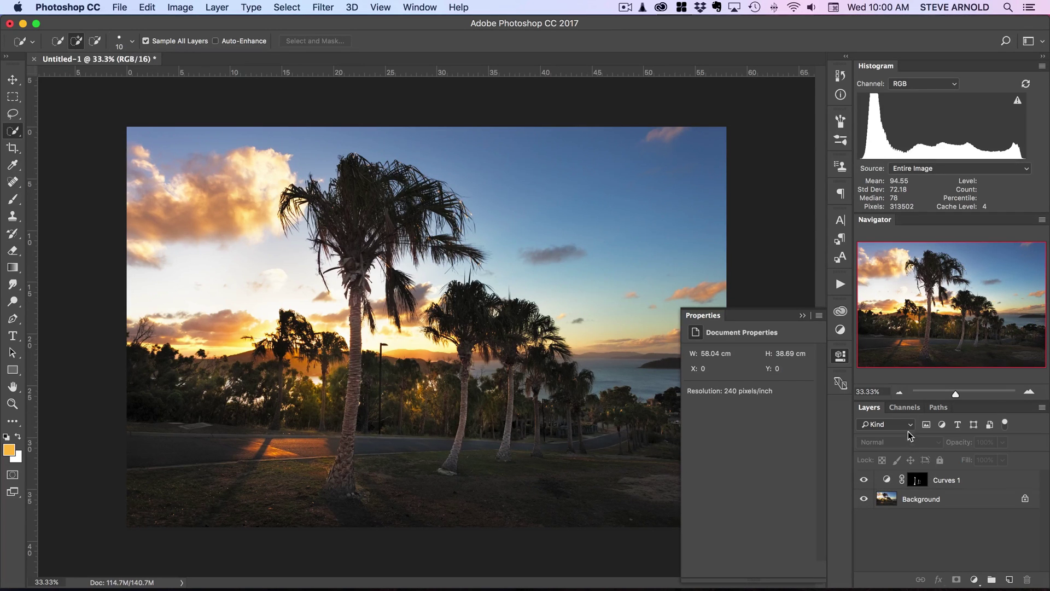
left_click(904, 407)
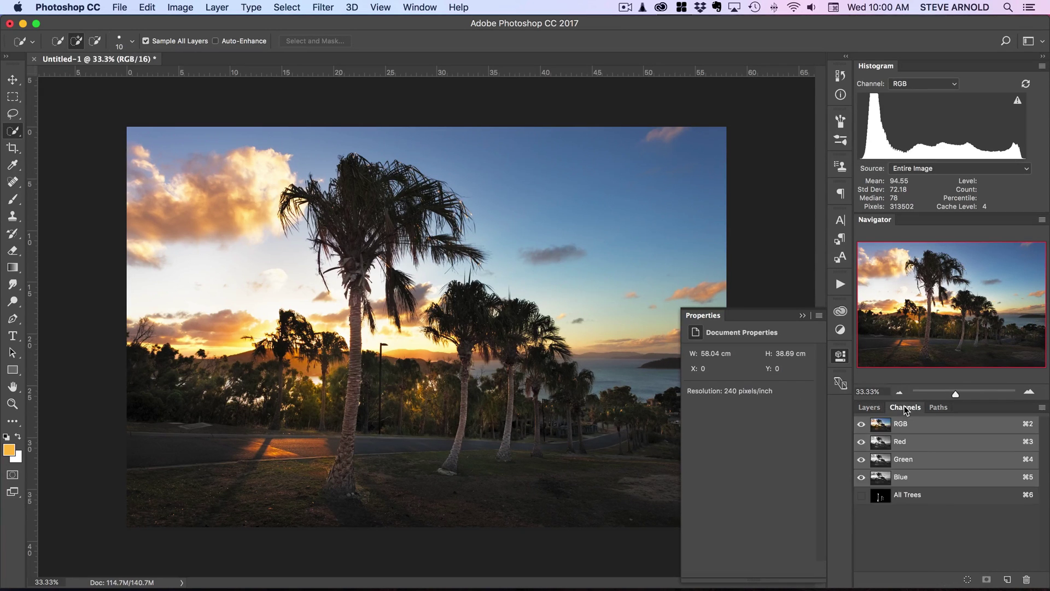
left_click(878, 497, "super")
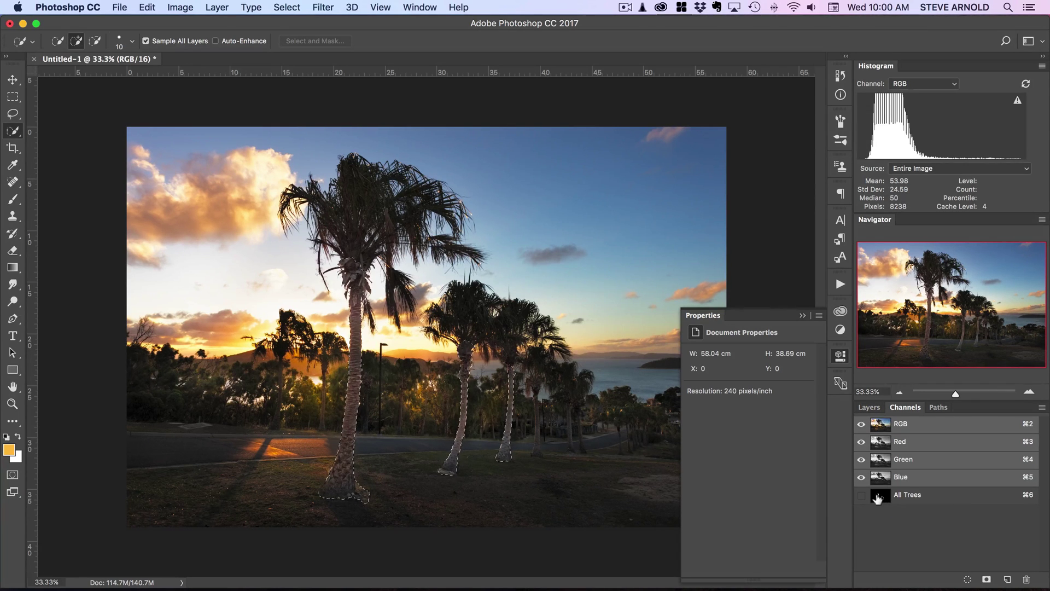
left_click(874, 408)
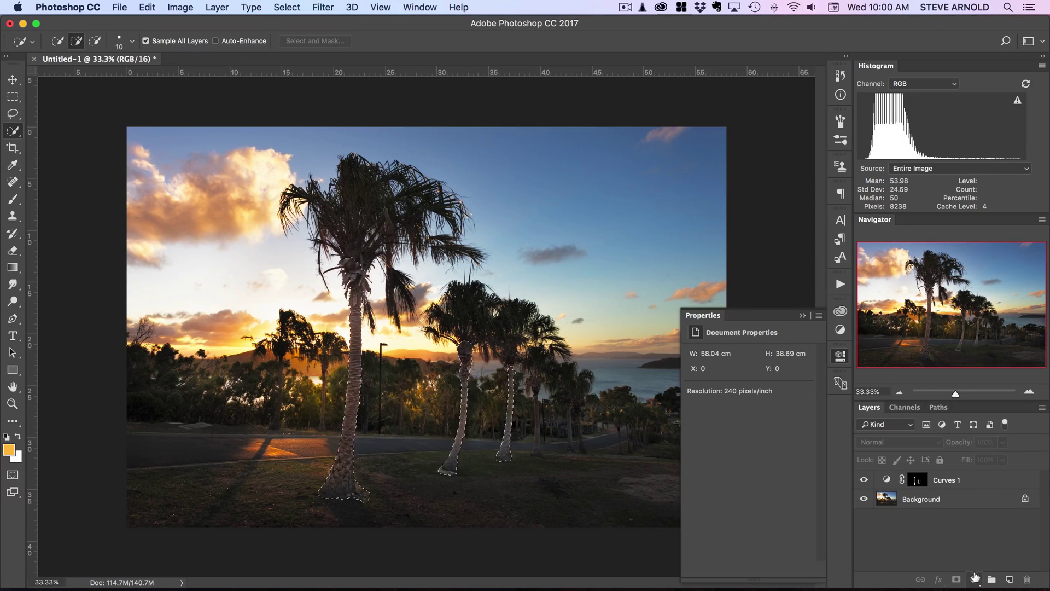
Add a Curves 2 adjustment, invert its trunk mask with Cmd+I, and open its curve settings
left_click(974, 579)
left_click(968, 393)
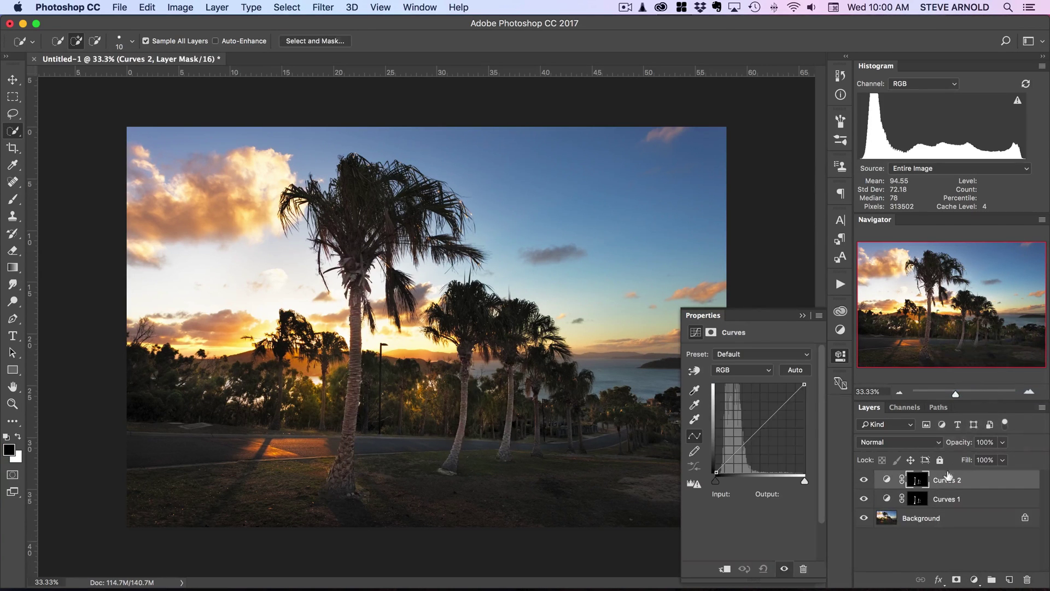
left_click(912, 480)
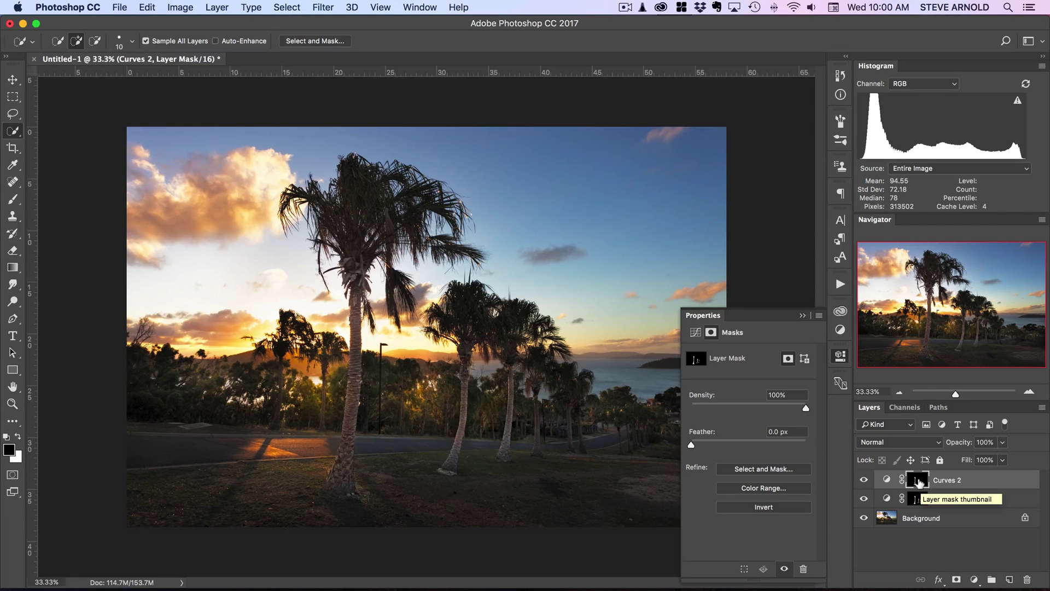
left_click_drag(919, 481, 921, 485)
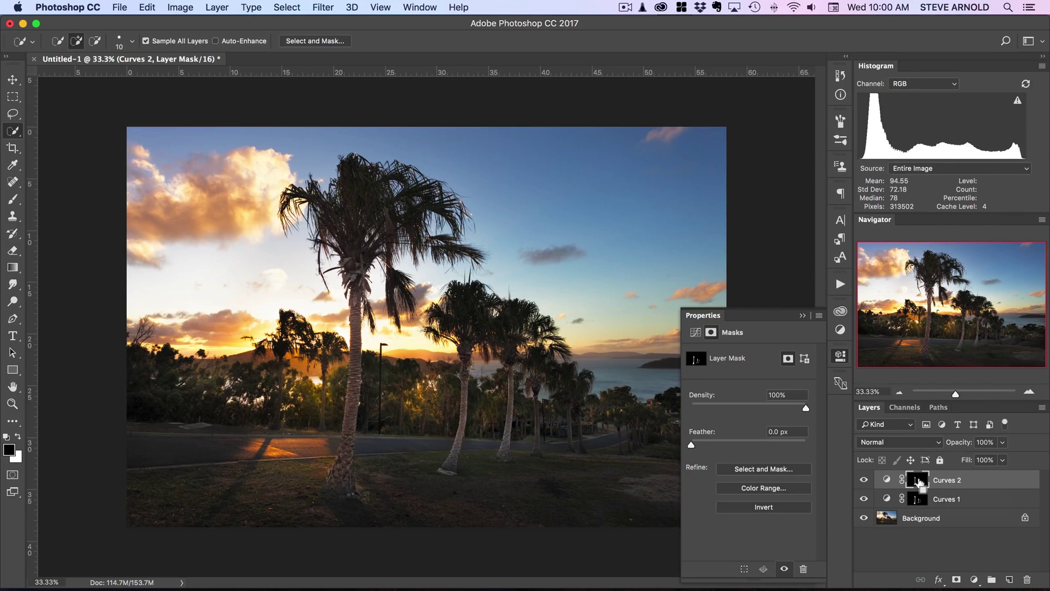
key("super+i")
left_click(840, 357)
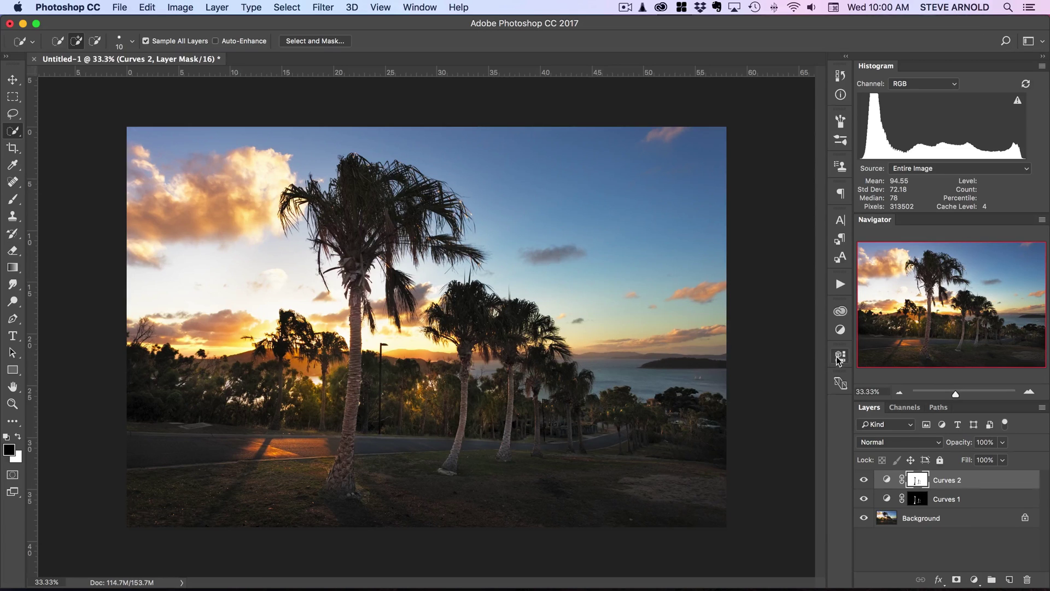
double_click(886, 479)
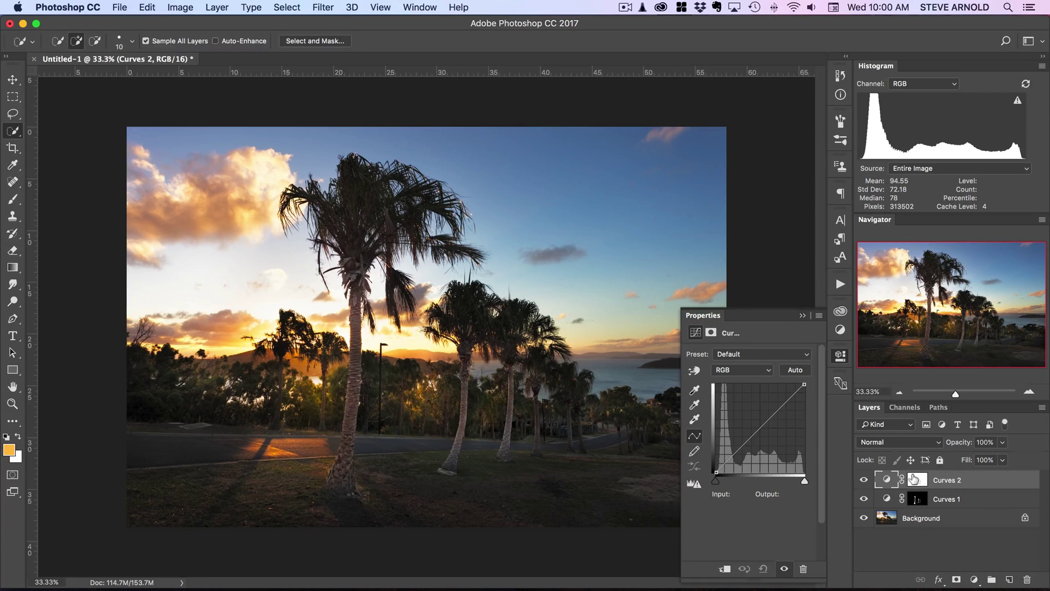
Lower a Curves 2 midpoint to input 145, output 130, darkening the background
left_click(761, 425)
left_click_drag(761, 424, 761, 433)
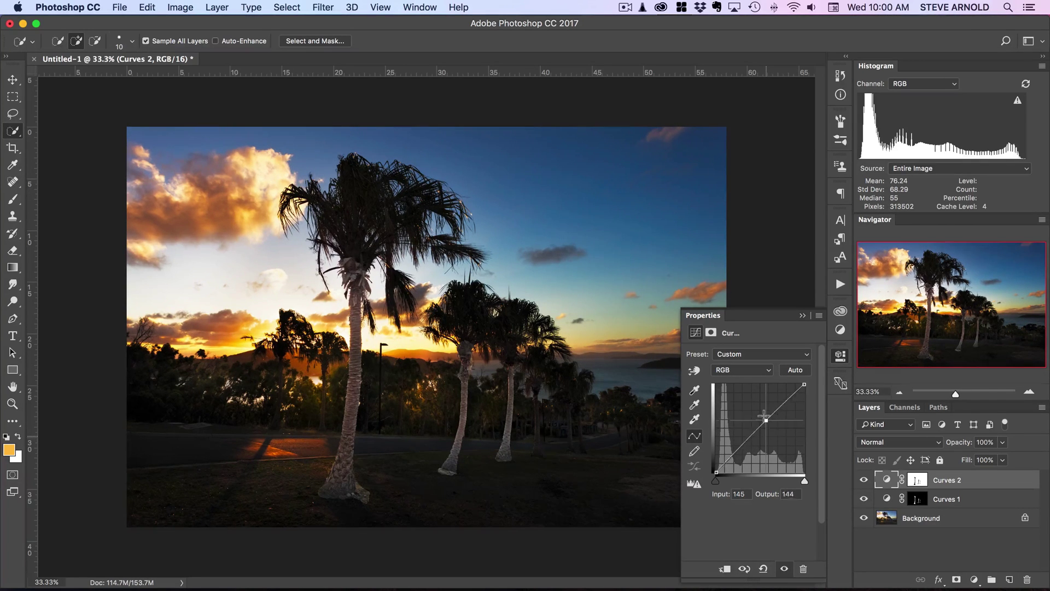
key("backslash")
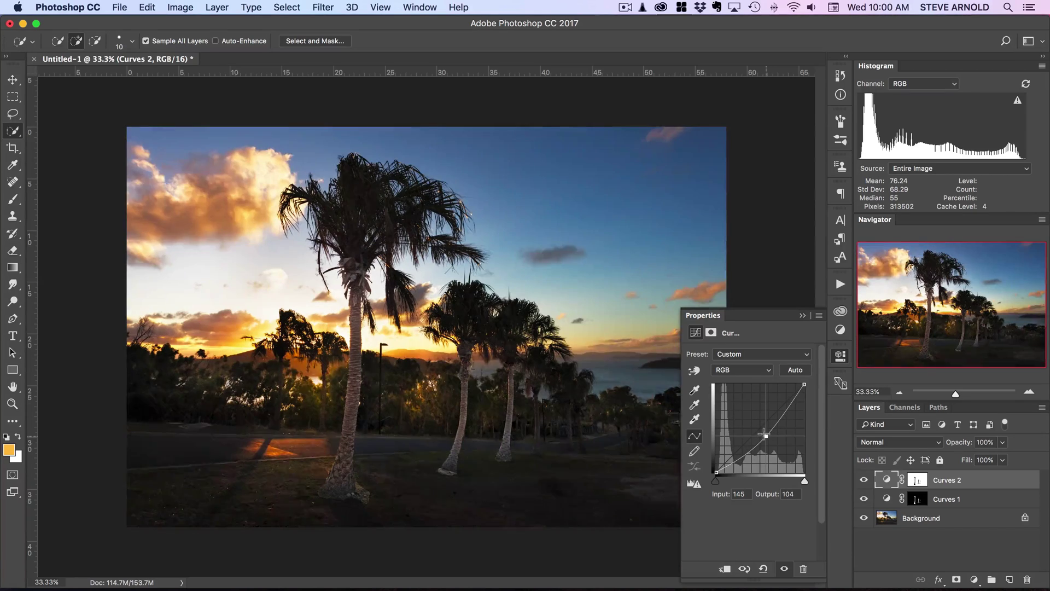
mouse_move(762, 433)
left_mouse_down()
mouse_move(764, 406)
mouse_move(765, 426)
left_mouse_up()
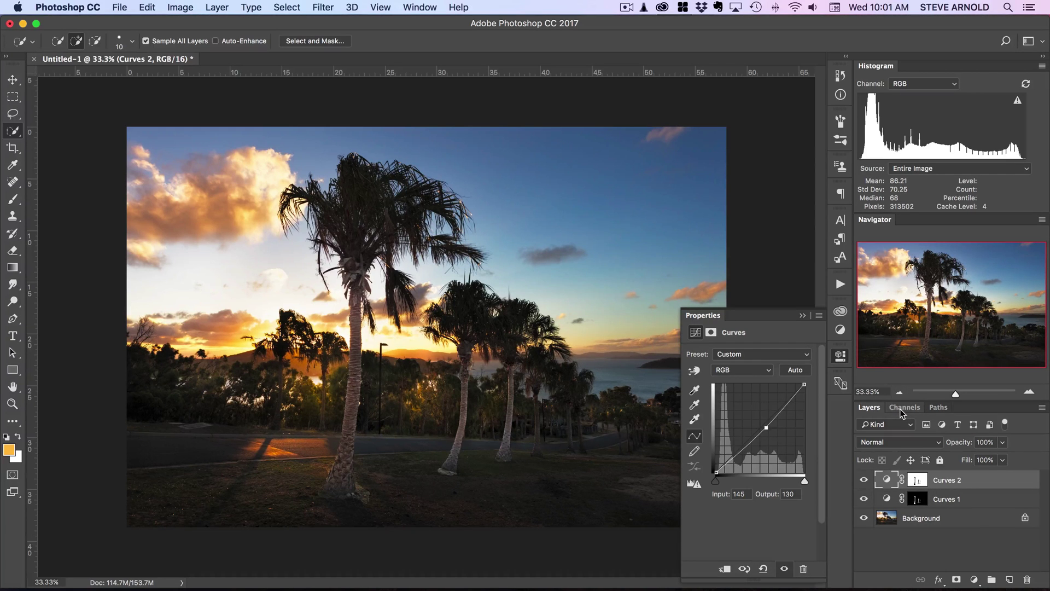
left_click(765, 427)
left_click_drag(764, 426, 765, 430)
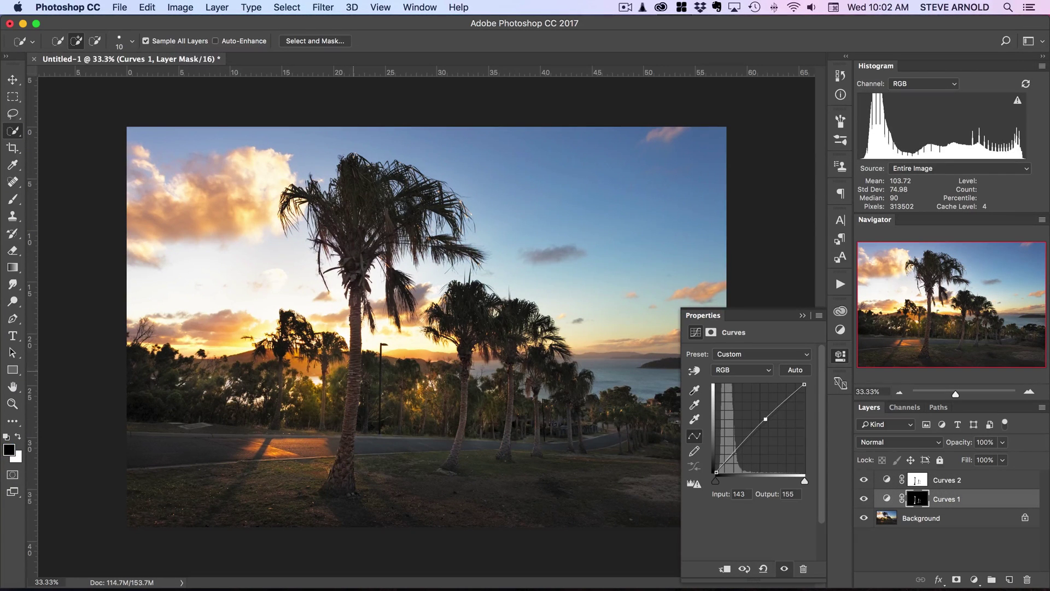